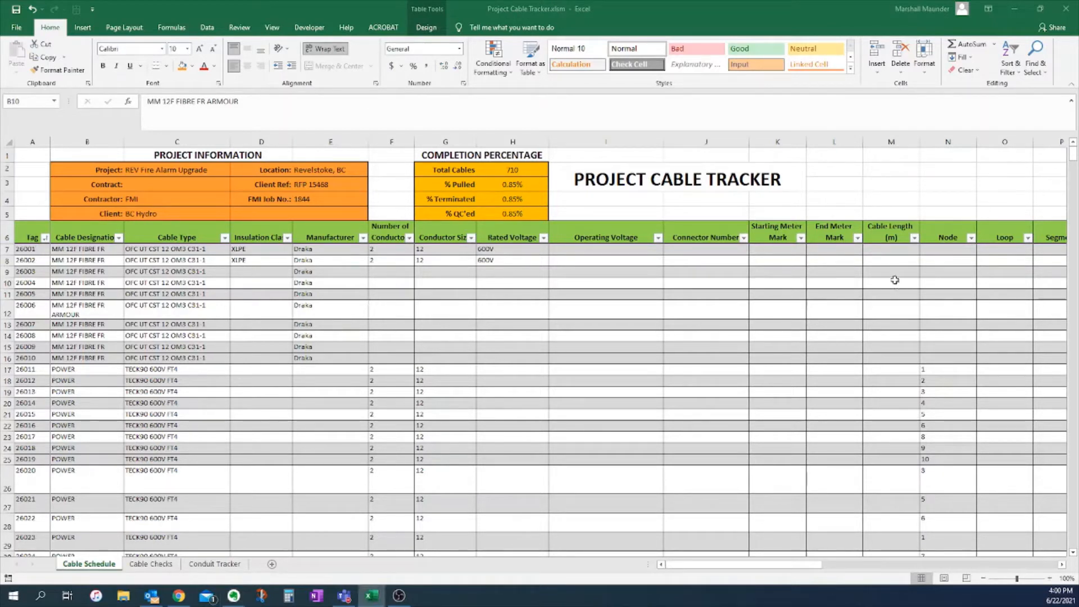
# - Examine the Cable Schedule columns from operating voltage through route, drawing and termination status, including the Cable Pulled entries for the first two cables
pyautogui.press('Right')
pyautogui.press('Right')
pyautogui.press('Right')
pyautogui.press('Right')
pyautogui.press('Right')
pyautogui.press('Right')
pyautogui.press('Right')
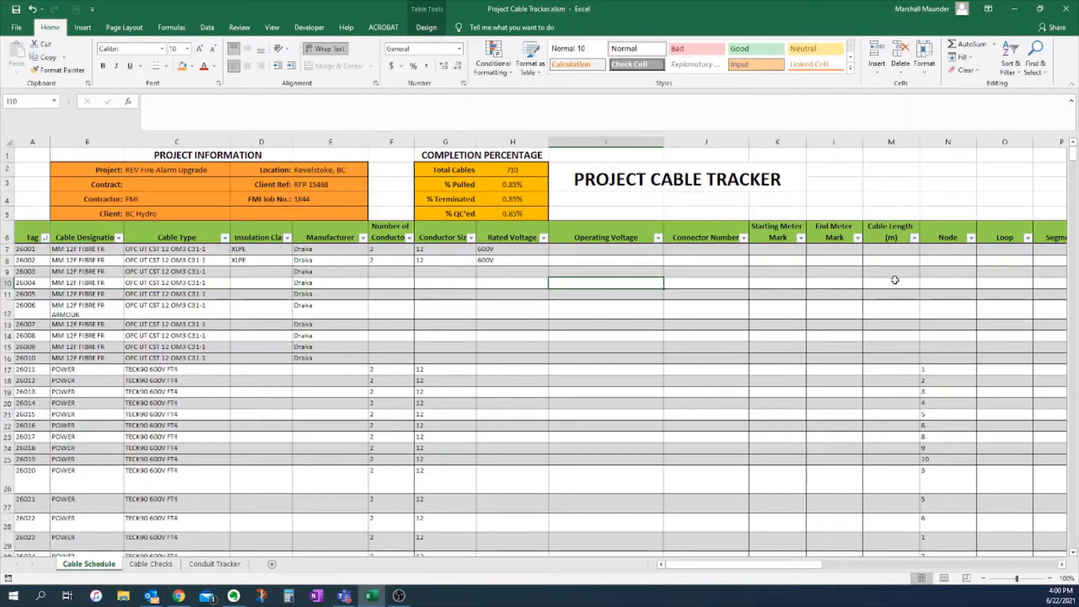
pyautogui.press('Right')
pyautogui.press('Right')
pyautogui.press('Right')
pyautogui.press('Right')
pyautogui.press('Right')
pyautogui.press('Right')
pyautogui.press('Right')
pyautogui.press('Right')
pyautogui.press('Right')
pyautogui.press('Right')
pyautogui.press('Right')
pyautogui.press('Right')
pyautogui.press('Right')
pyautogui.press('Right')
pyautogui.press('Right')
pyautogui.press('Right')
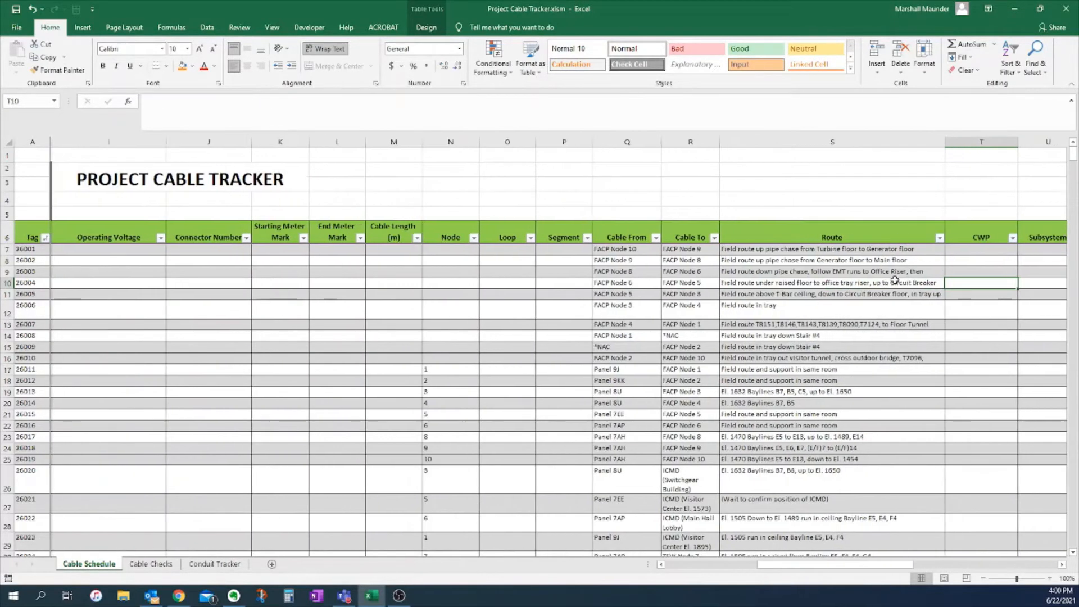
pyautogui.press('Right')
pyautogui.press('Right')
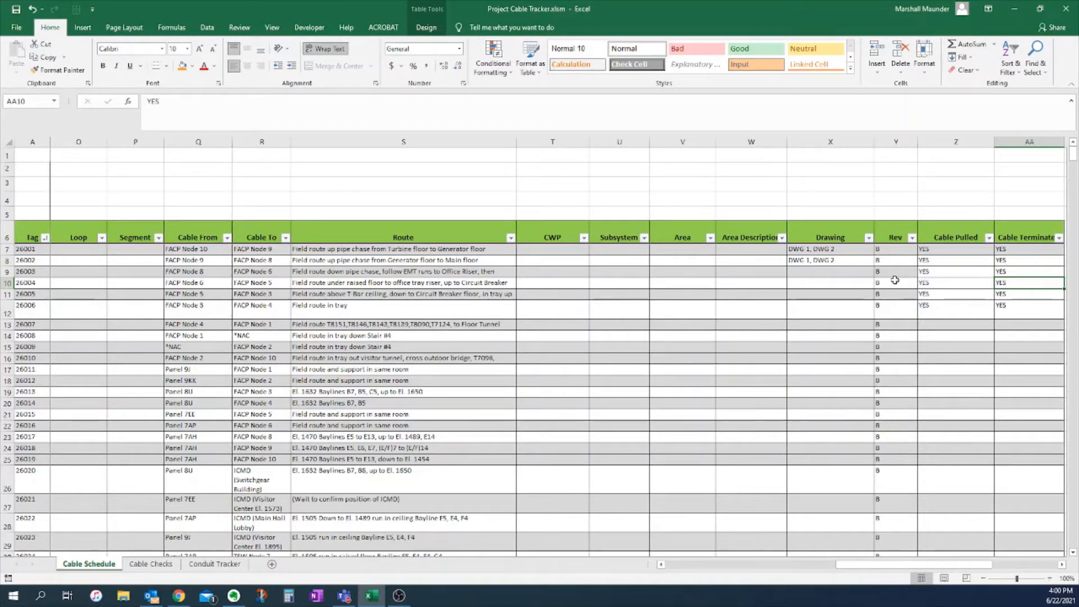
pyautogui.click(956, 249)
pyautogui.click(957, 260)
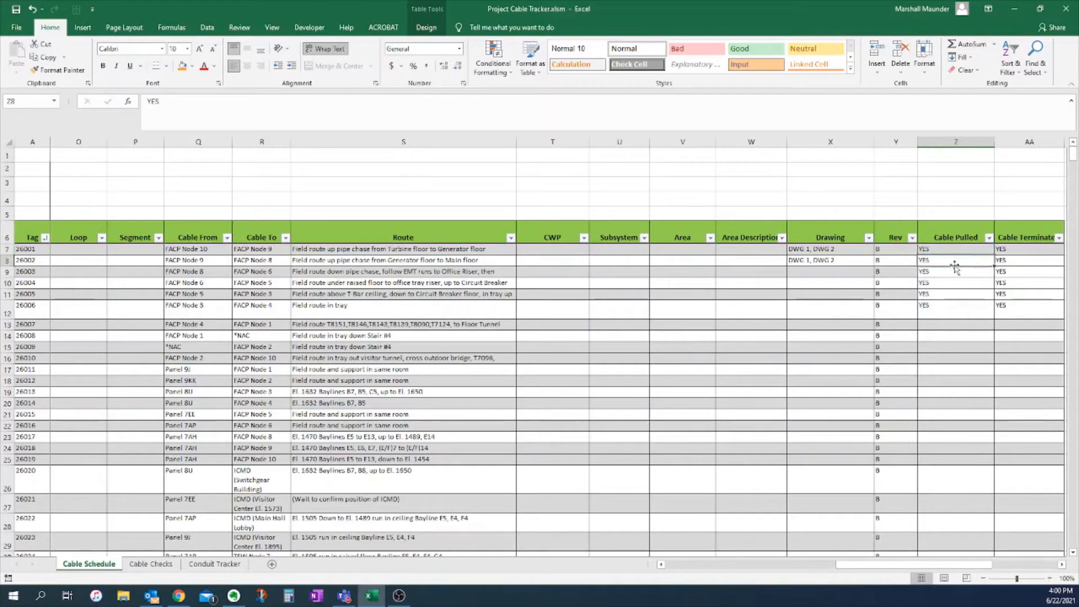
pyautogui.click(960, 249)
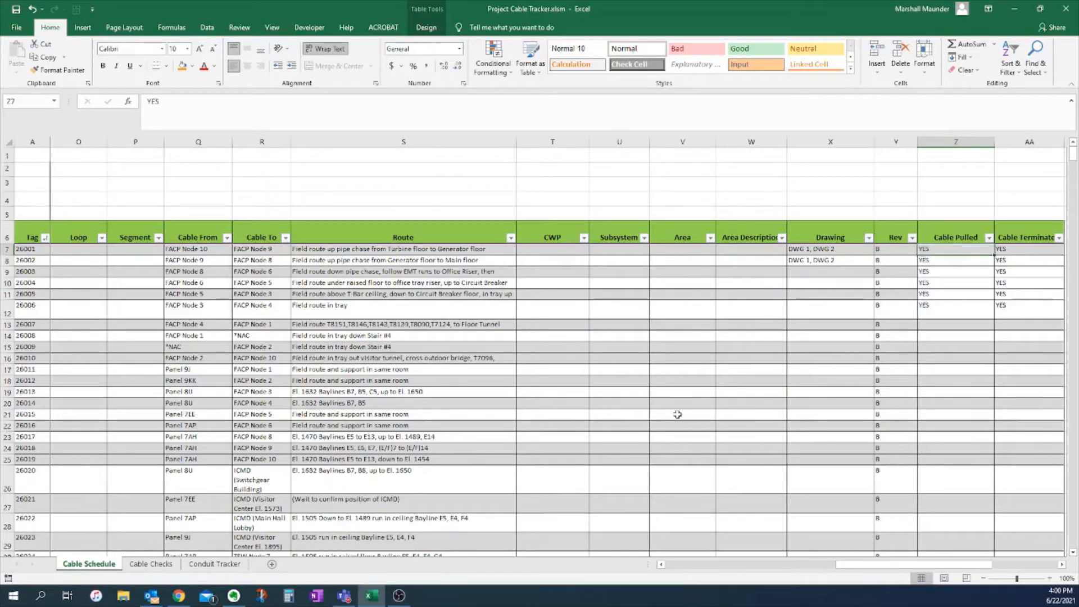
# - Switch to the Cable Checks sheet and examine the OK or N/A checklist columns for cable 26004
pyautogui.click(151, 565)
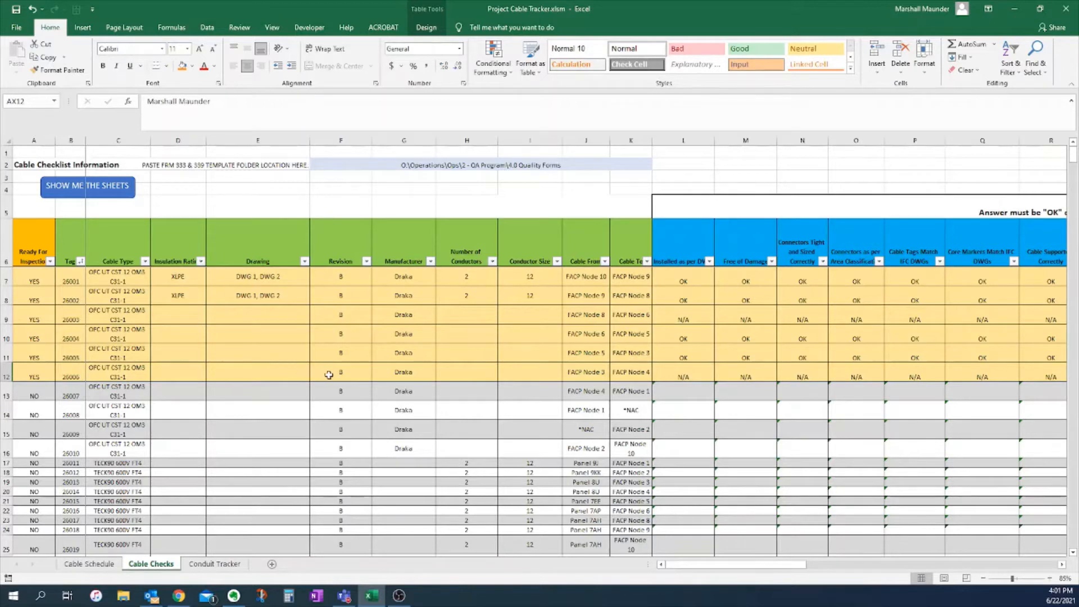
pyautogui.click(597, 341)
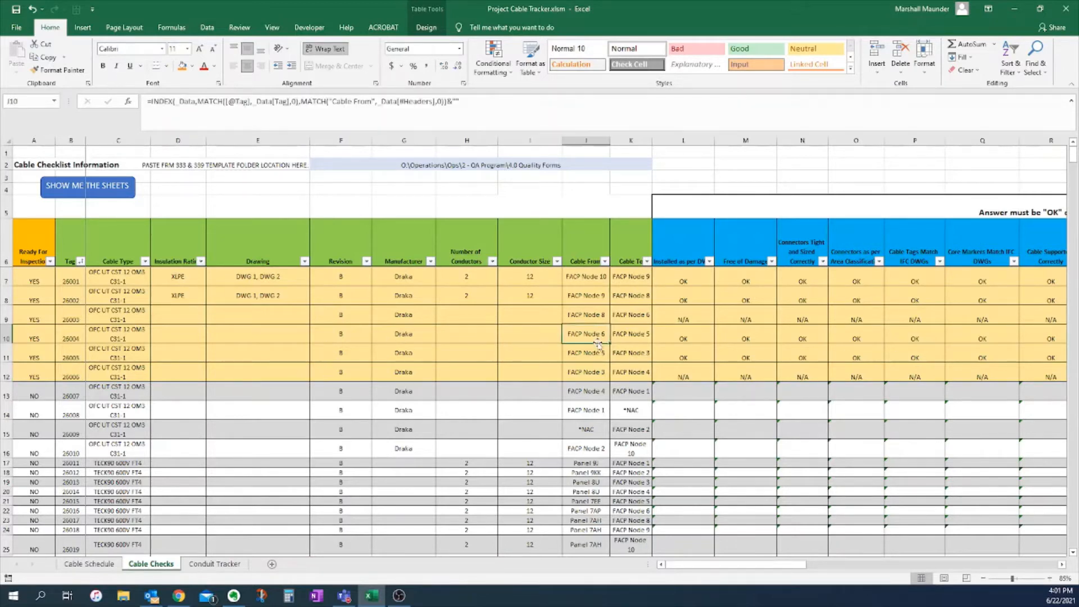
pyautogui.press('Right')
pyautogui.press('Right')
pyautogui.press('Right')
pyautogui.press('Right')
pyautogui.press('Right')
pyautogui.press('Right')
pyautogui.press('Right')
pyautogui.press('Right')
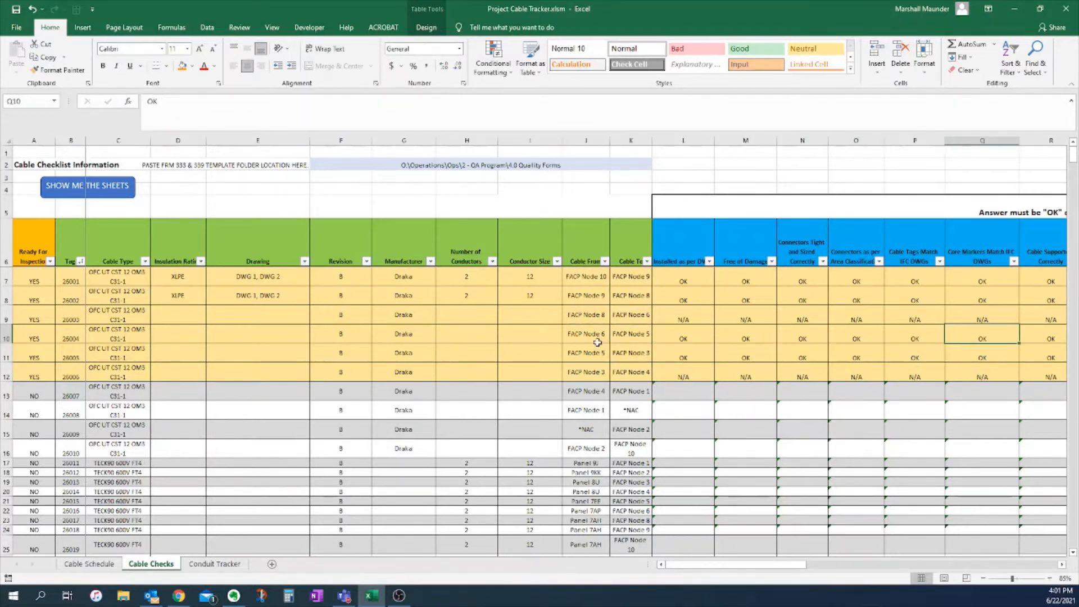
pyautogui.press('Right')
pyautogui.press('Right')
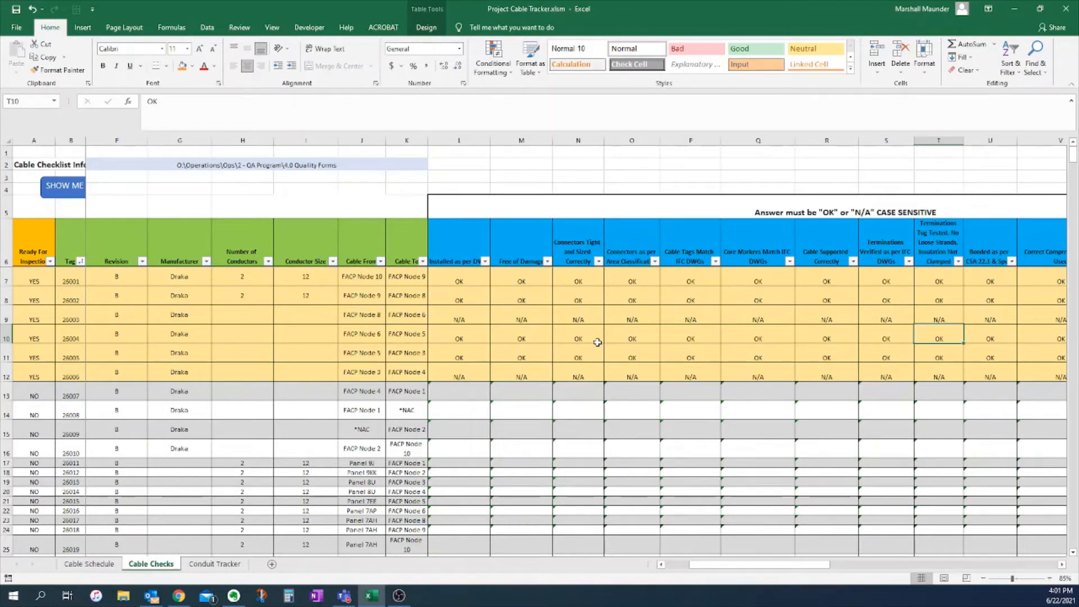
pyautogui.press('Right')
pyautogui.press('Right')
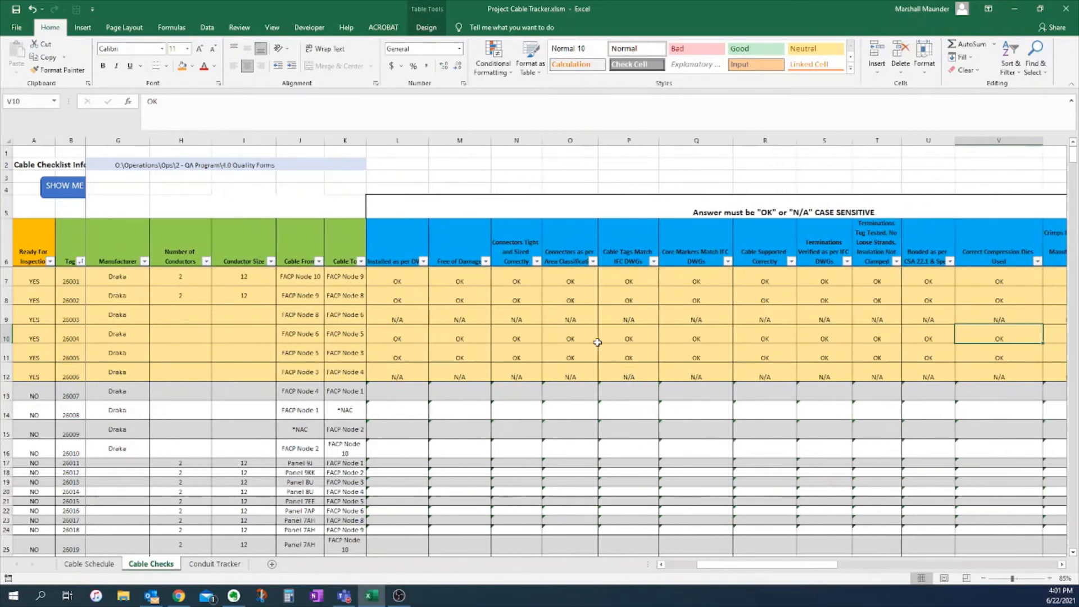
pyautogui.press('Left')
pyautogui.press('Left')
pyautogui.press('Left')
pyautogui.press('Right')
pyautogui.press('Right')
pyautogui.press('Right')
pyautogui.press('Right')
pyautogui.press('Right')
pyautogui.press('Right')
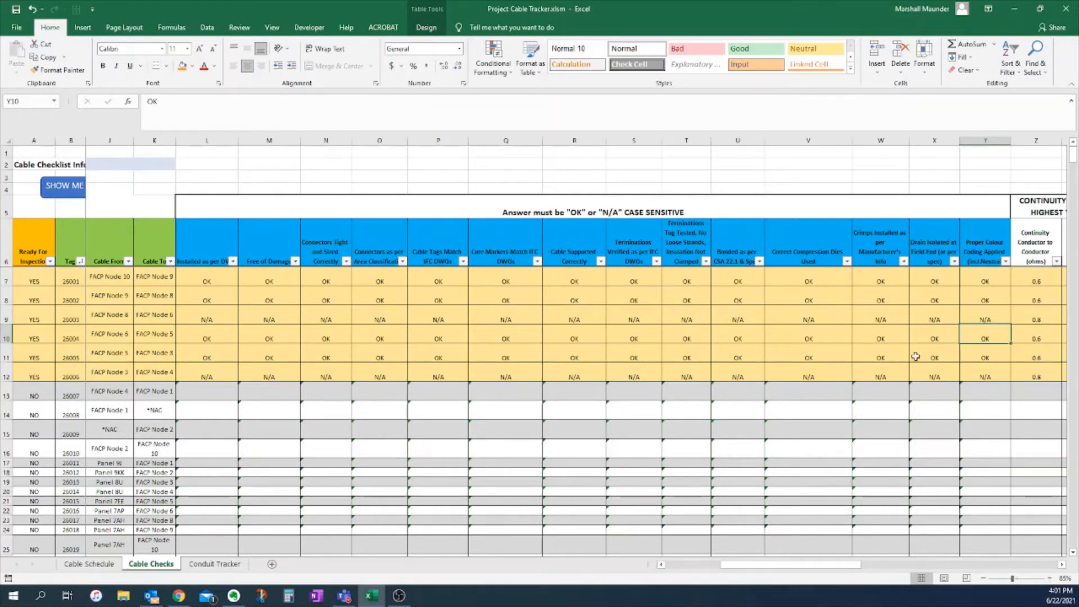
# - Examine the continuity and 4-conductor megger test columns for cable 26004
pyautogui.press('Right')
pyautogui.press('Right')
pyautogui.press('Right')
pyautogui.press('Right')
pyautogui.press('Right')
pyautogui.press('Right')
pyautogui.press('Right')
pyautogui.press('Right')
pyautogui.press('Right')
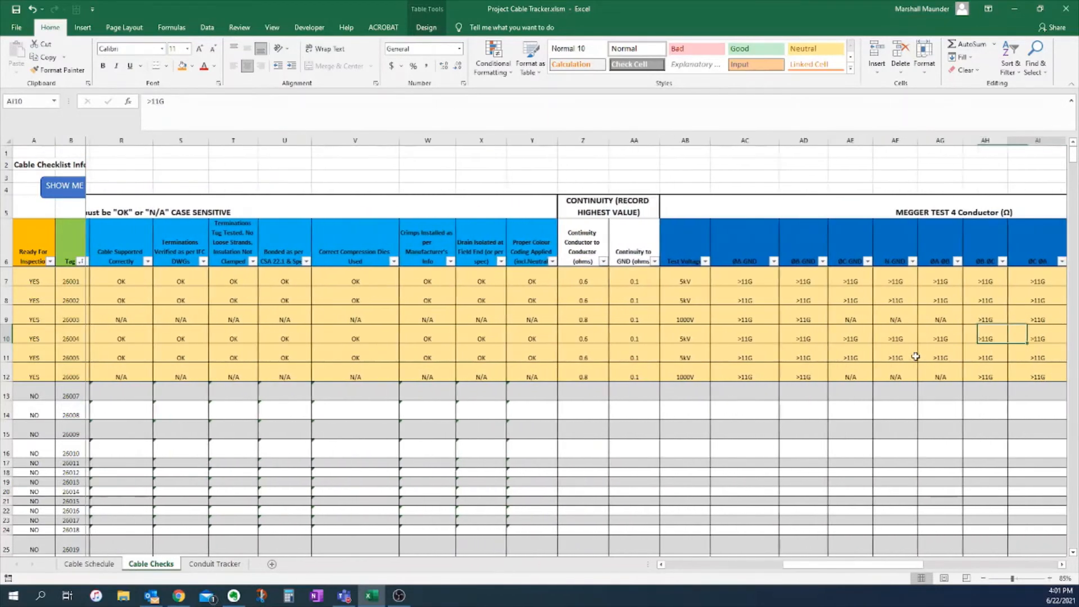
pyautogui.press('Right')
pyautogui.press('Right')
pyautogui.press('Right')
pyautogui.press('Right')
pyautogui.press('Left')
pyautogui.press('Left')
pyautogui.press('Left')
pyautogui.press('Left')
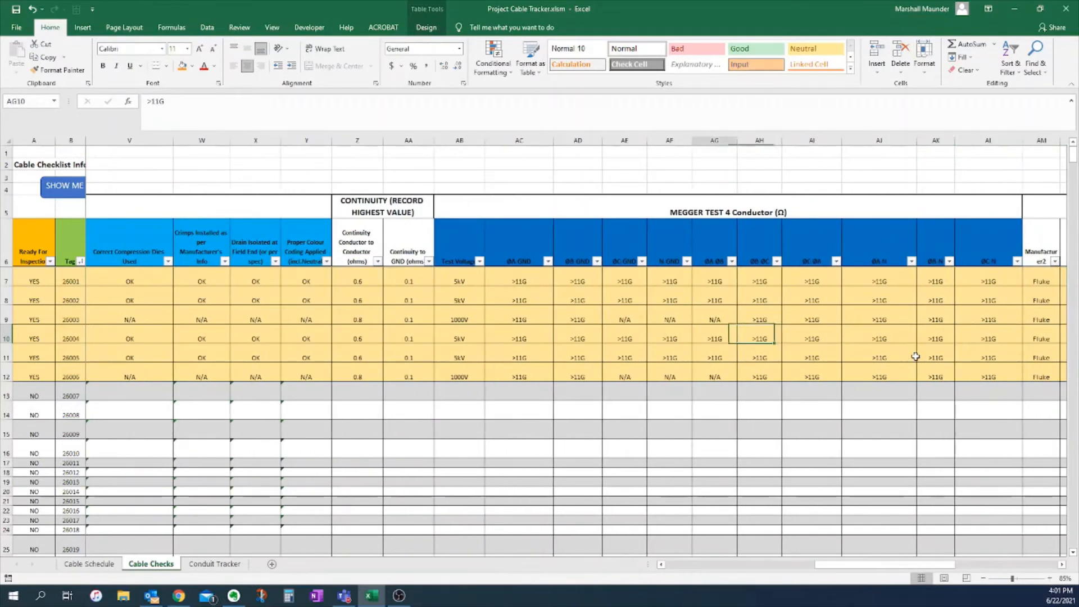
pyautogui.press('Left')
pyautogui.press('Left')
pyautogui.press('Left')
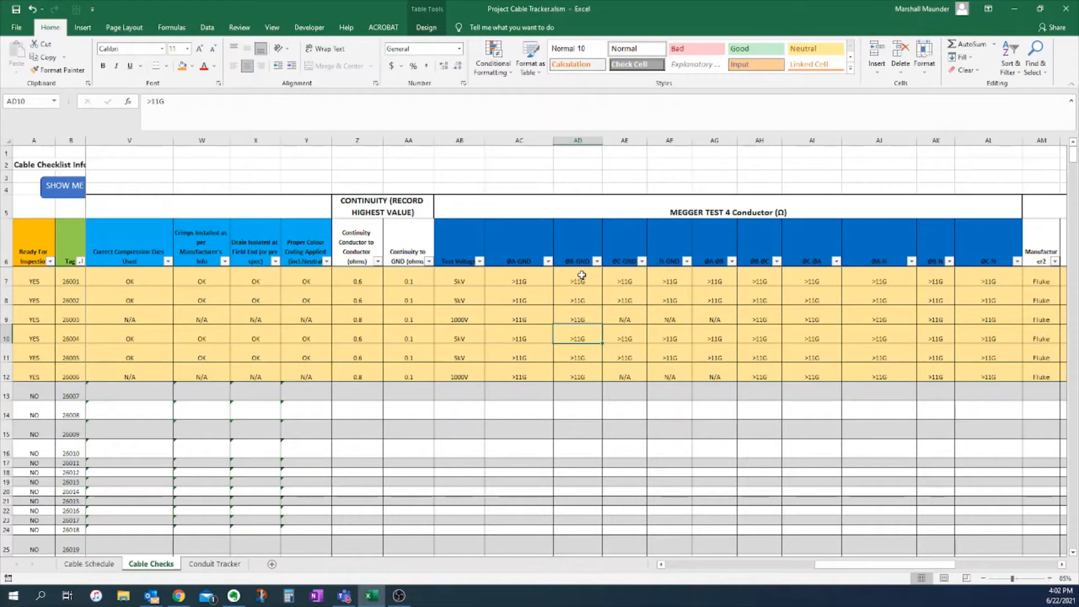
# - Fill cable 26006's ØB-GND value >11G and ØC-GND value N/A down through cable 26017
pyautogui.click(577, 367)
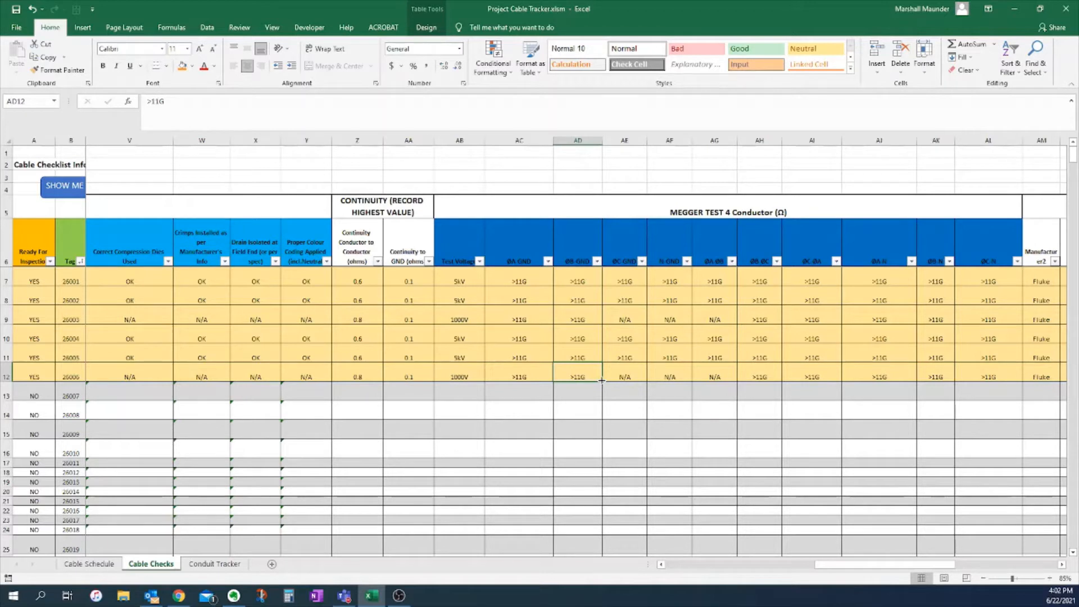
pyautogui.moveTo(601, 380); pyautogui.dragTo(600, 521)
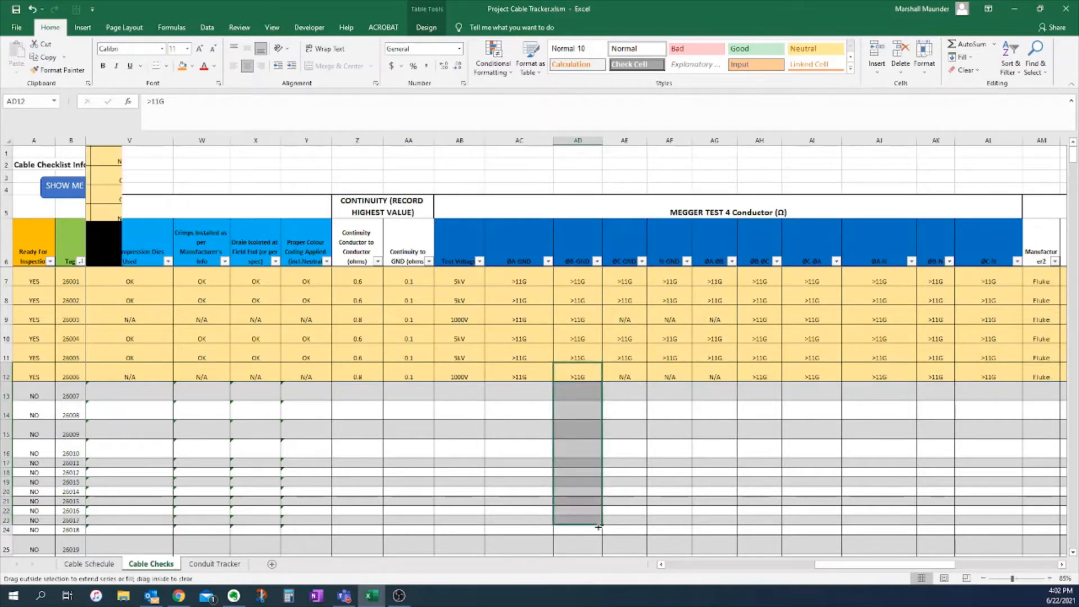
pyautogui.click(629, 372)
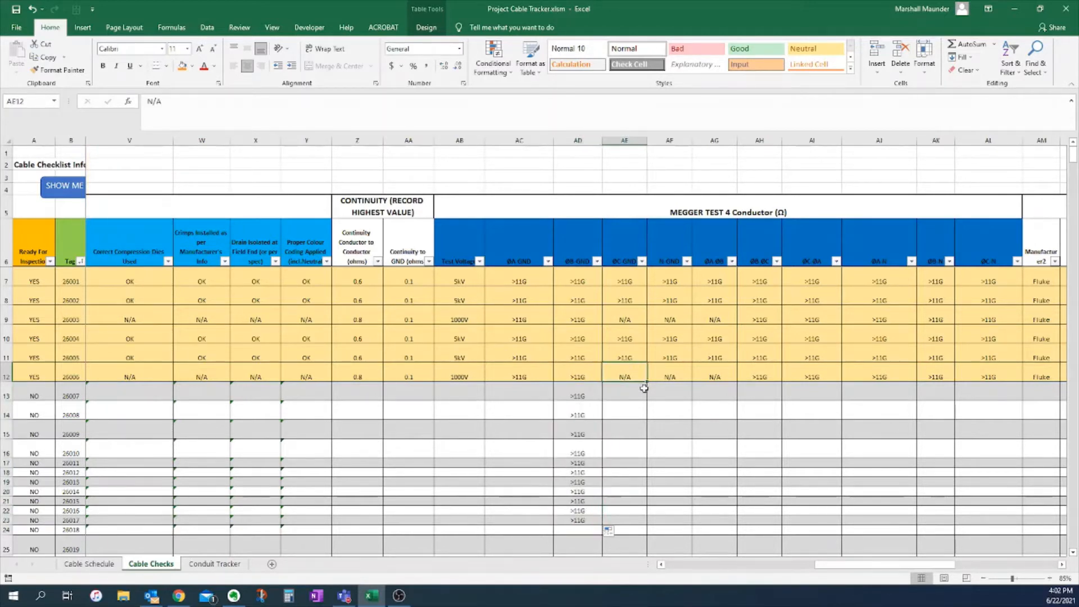
pyautogui.moveTo(648, 382); pyautogui.dragTo(647, 525)
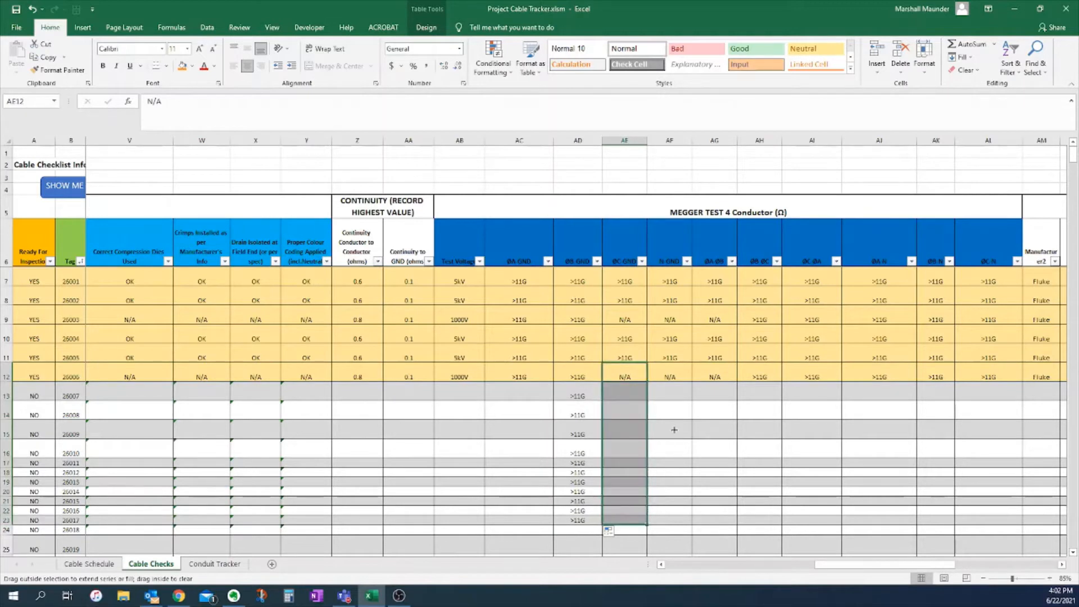
# - Examine the remaining megger test columns and the test instrument details for cable 26006
pyautogui.click(747, 395)
pyautogui.press('Right')
pyautogui.press('Right')
pyautogui.press('Right')
pyautogui.press('Right')
pyautogui.press('Right')
pyautogui.press('Right')
pyautogui.press('Right')
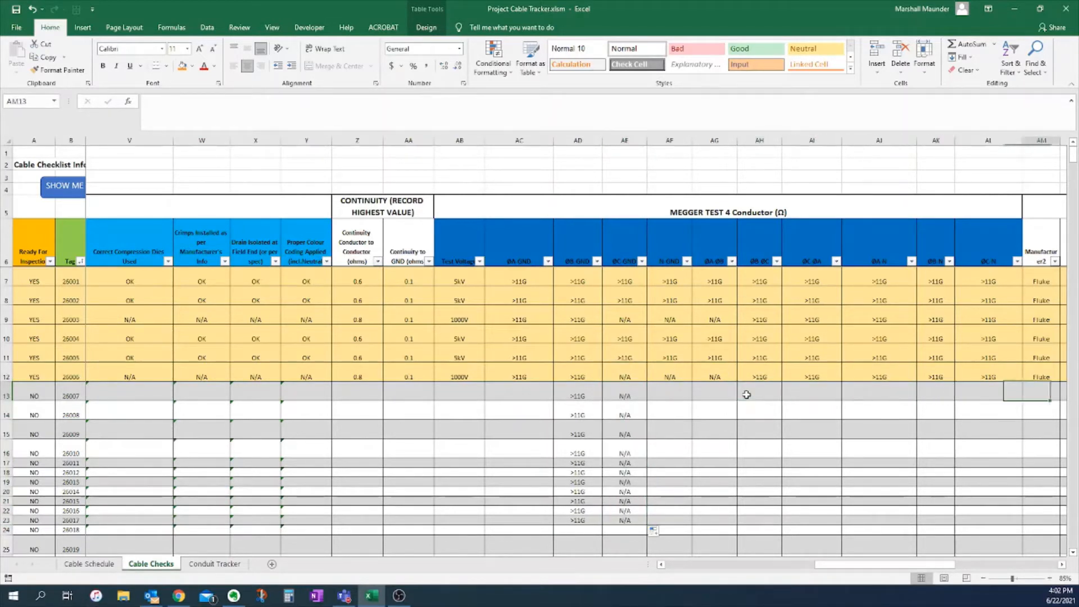
pyautogui.press('Right')
pyautogui.press('Right')
pyautogui.press('Right')
pyautogui.press('Right')
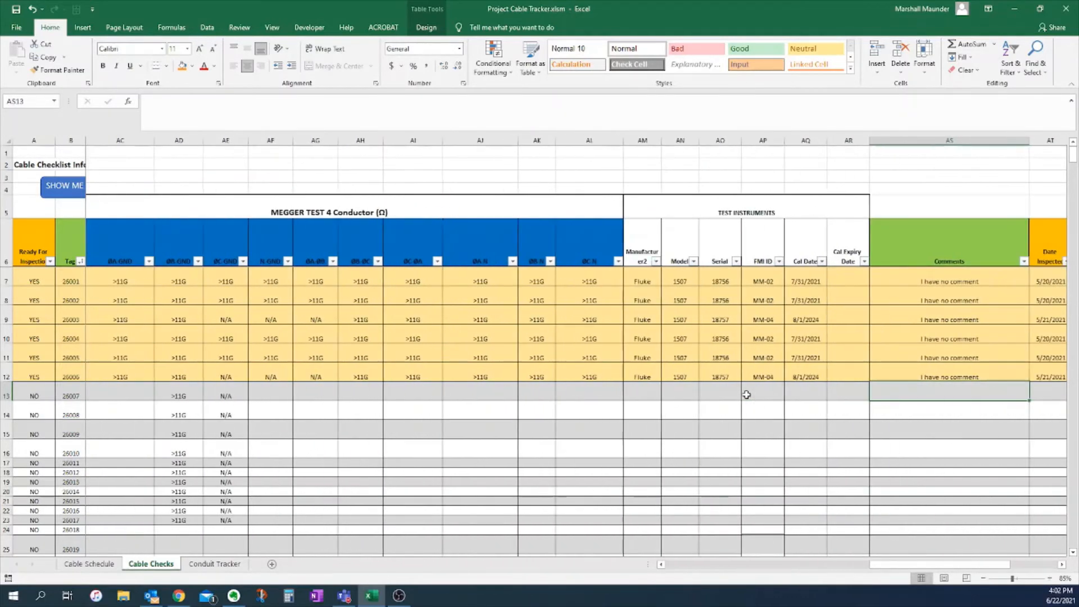
pyautogui.press('Up')
pyautogui.press('Left')
pyautogui.press('Left')
pyautogui.press('Left')
pyautogui.press('Left')
pyautogui.press('Left')
pyautogui.press('Left')
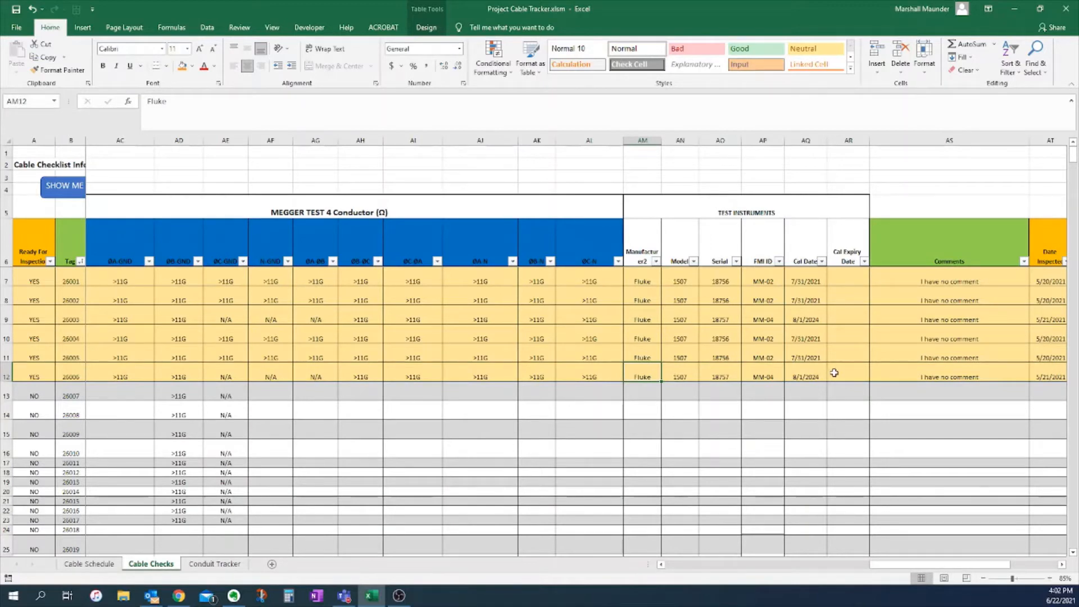
# - Review the comments, inspection date, inspector and QA sign-off columns for cable 26006
pyautogui.press('Right')
pyautogui.press('Right')
pyautogui.press('Right')
pyautogui.press('Right')
pyautogui.press('Right')
pyautogui.press('Right')
pyautogui.press('Right')
pyautogui.press('Right')
pyautogui.press('Right')
pyautogui.press('Right')
pyautogui.press('Right')
pyautogui.press('Right')
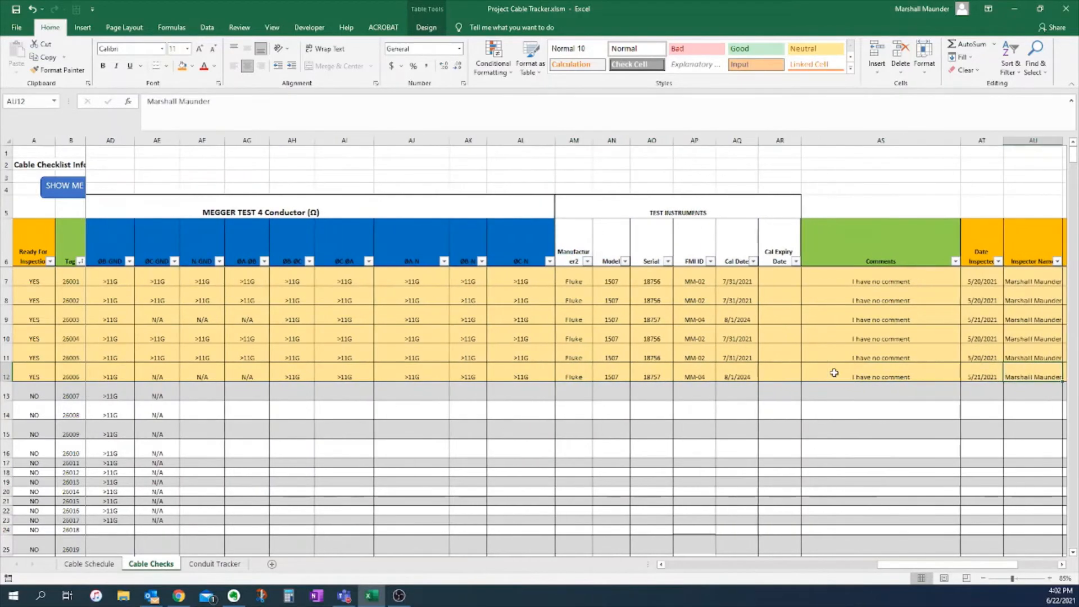
pyautogui.press('Left')
pyautogui.press('Left')
pyautogui.press('Left')
pyautogui.press('Left')
pyautogui.press('Left')
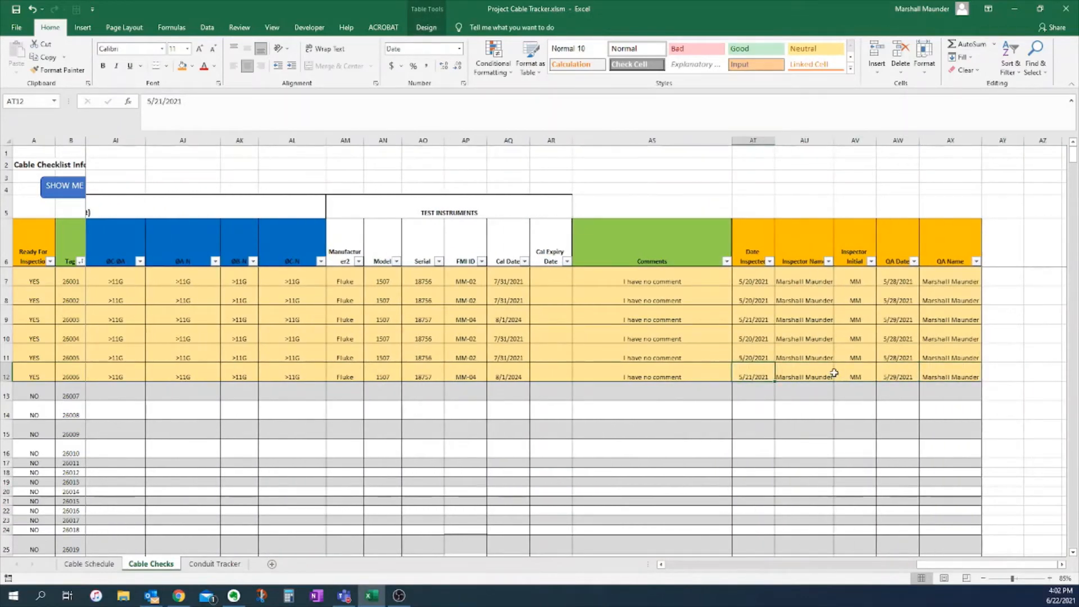
pyautogui.press('Right')
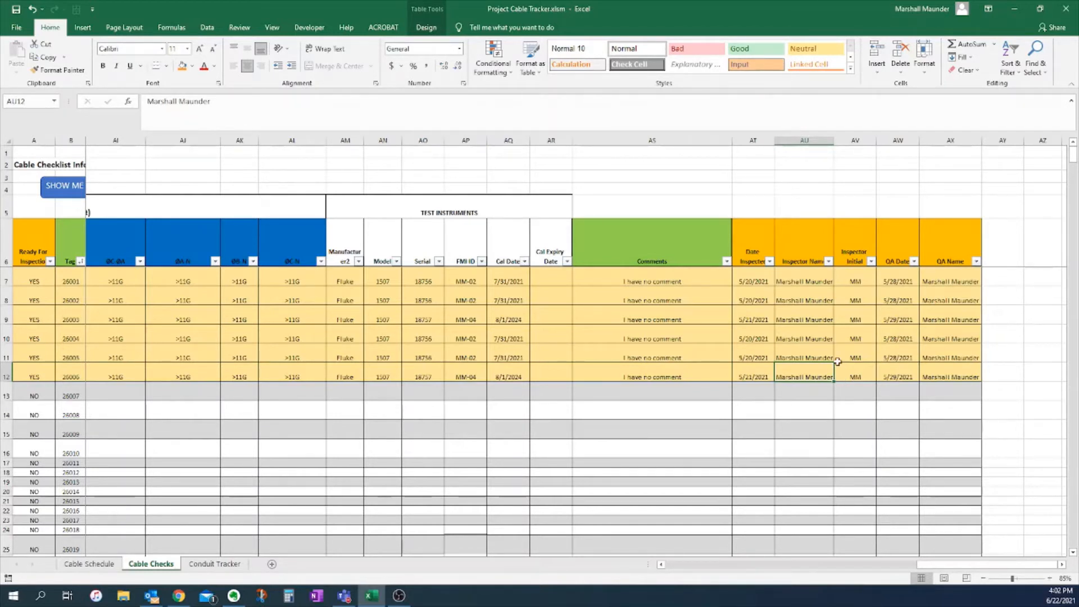
# - Return to the start of the Cable Checks sheet and select the FRM 333 & 339 template folder location cell
pyautogui.moveTo(944, 565); pyautogui.dragTo(693, 567)
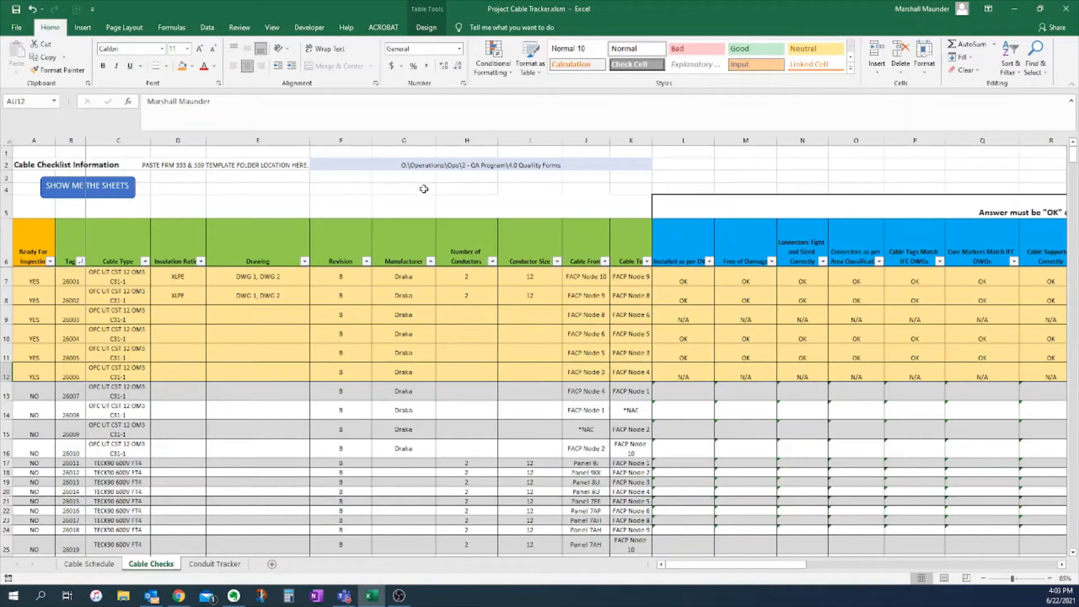
pyautogui.click(439, 165)
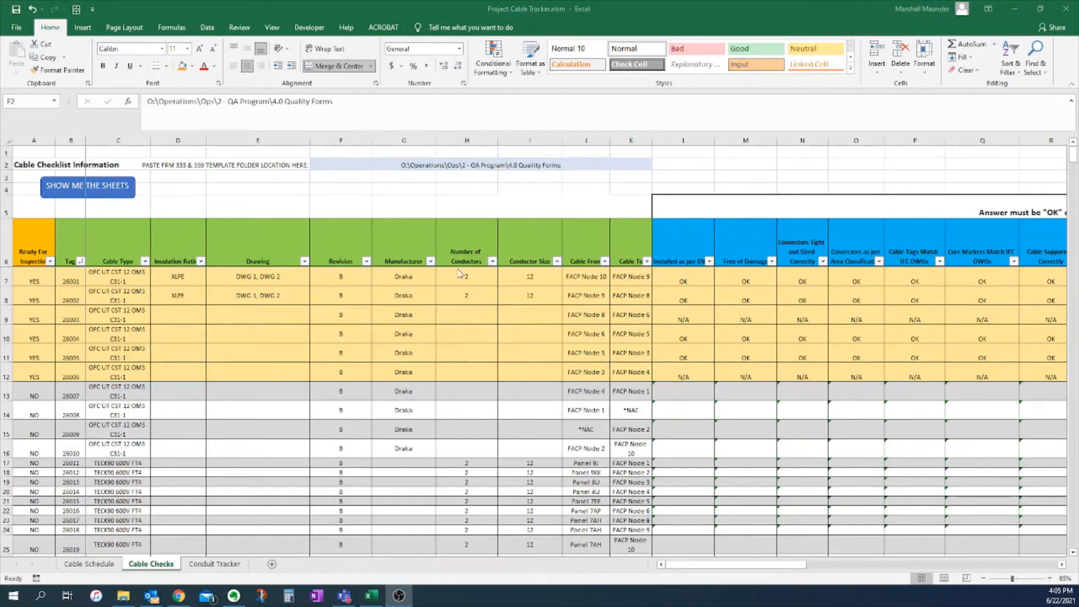
pyautogui.click(255, 187)
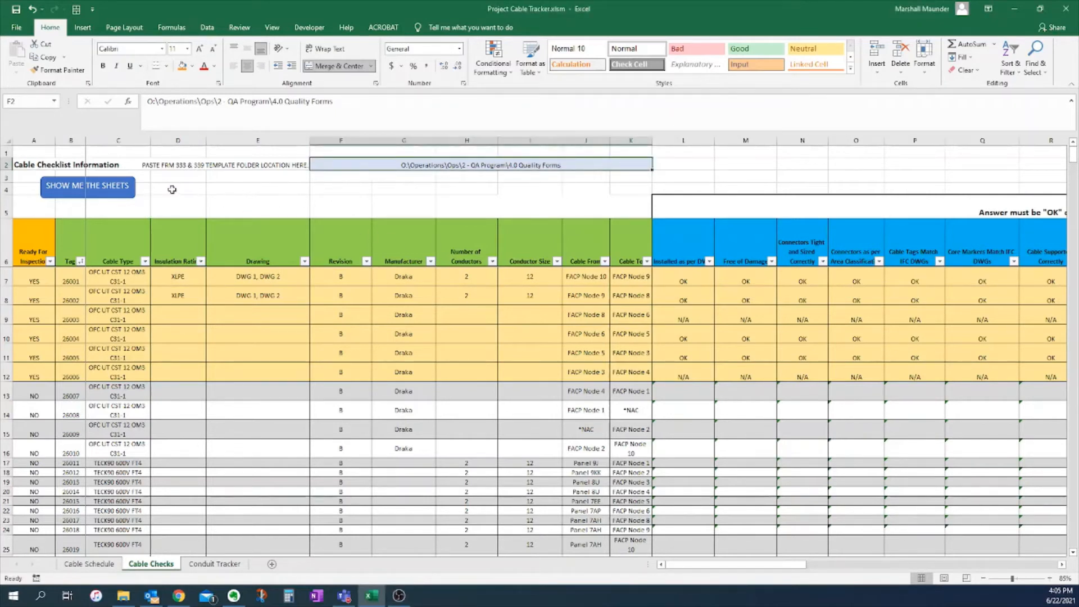
# - Run the SHOW ME THE SHEETS macro and choose option 1, FRM 333 Megger/Continuity Test
pyautogui.click(65, 187)
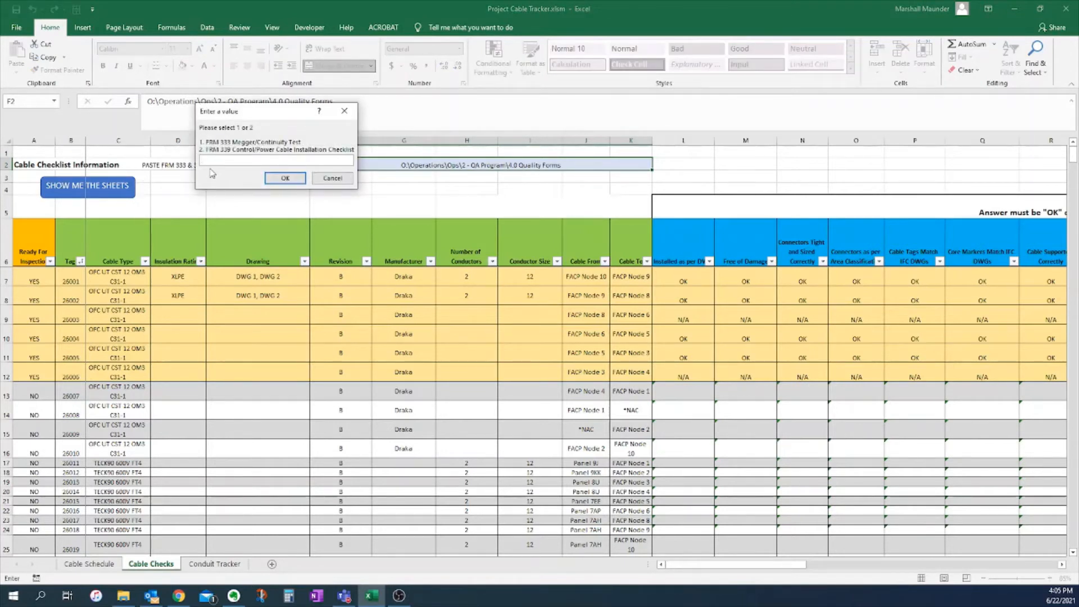
pyautogui.write('1')
pyautogui.click(285, 179)
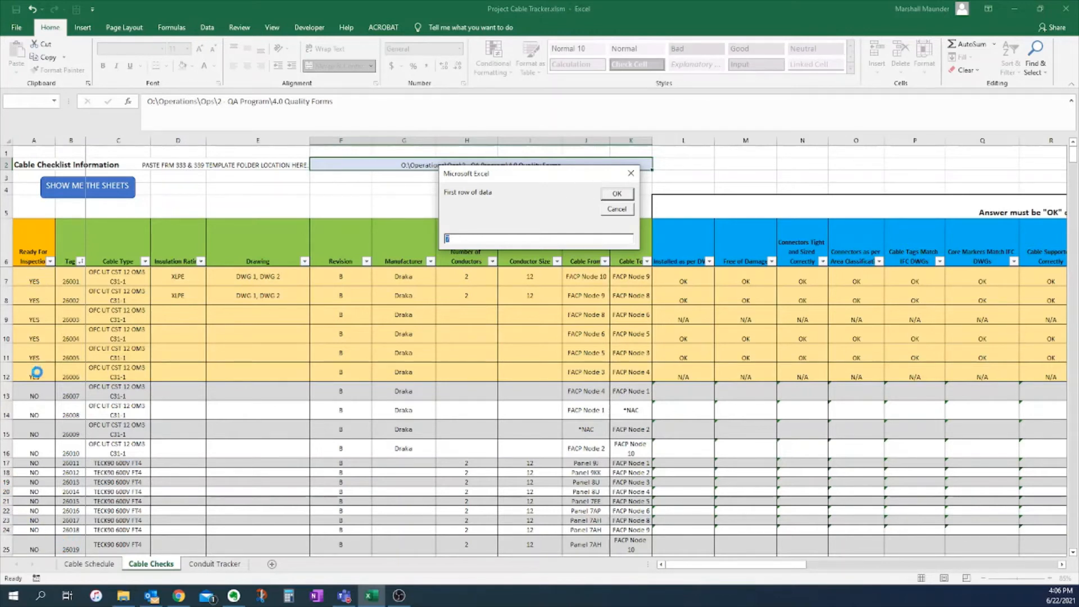
# - Accept the default first row of data and set the last row of data to 12
pyautogui.click(616, 194)
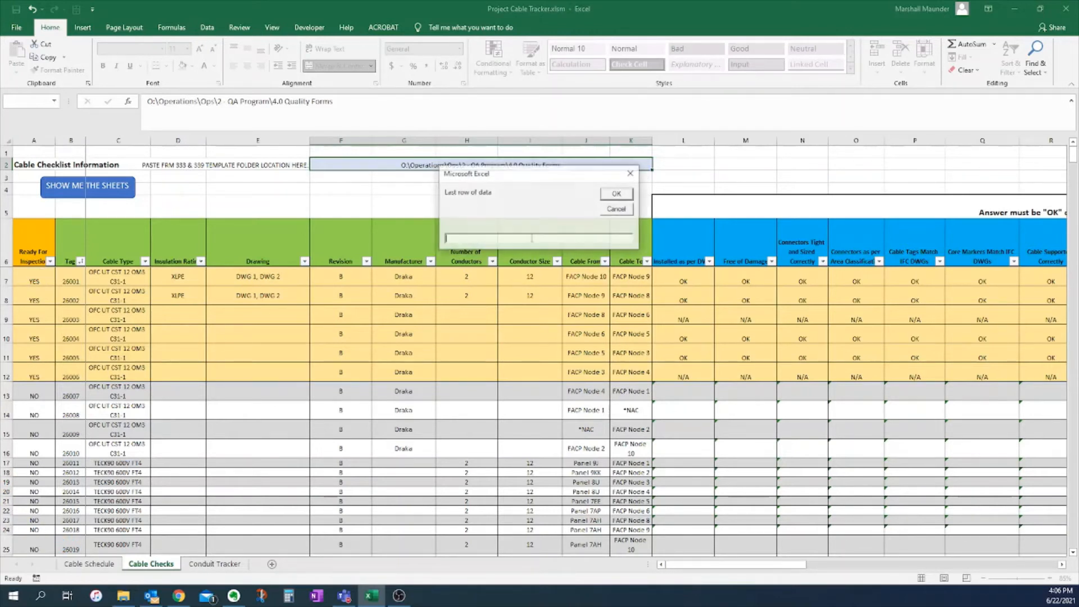
pyautogui.write('12')
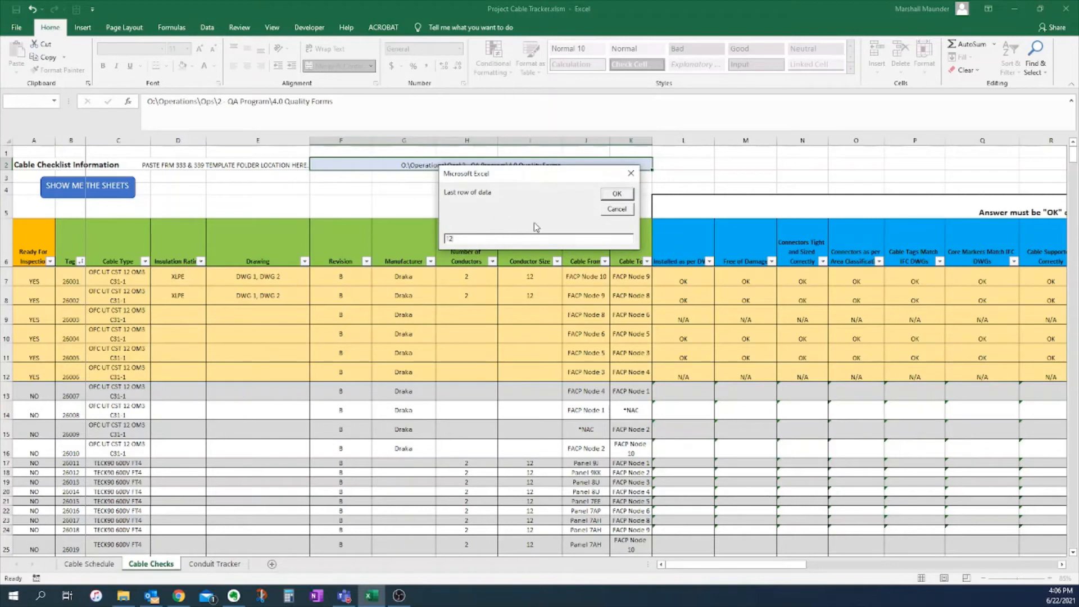
pyautogui.click(617, 197)
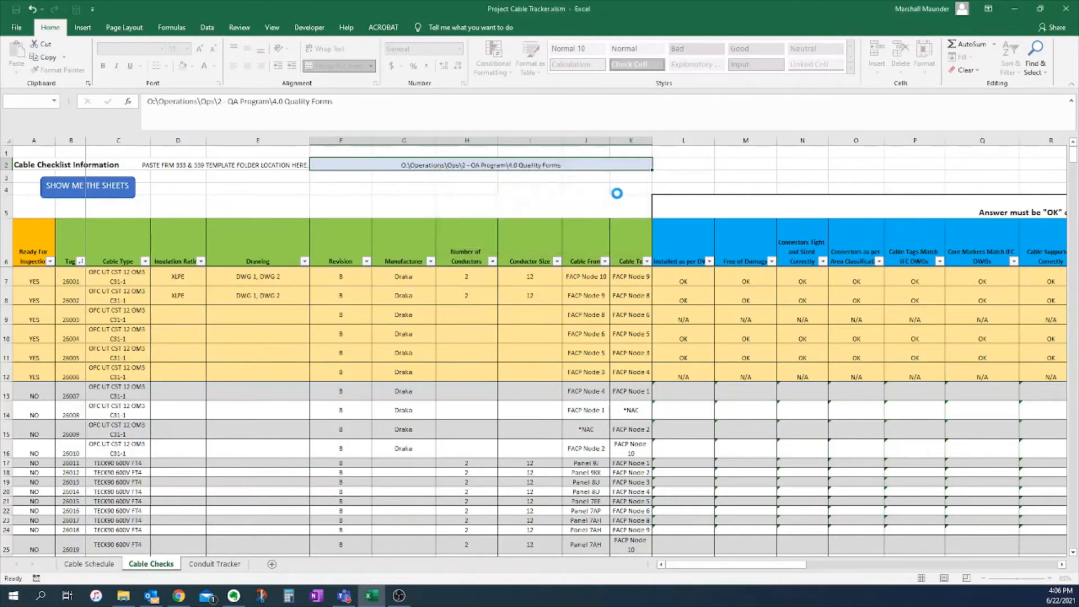
# - Switch to File Explorer, open the Example folder inside Cable Tracker Plus, and copy its full path
pyautogui.click(126, 596)
pyautogui.click(290, 292)
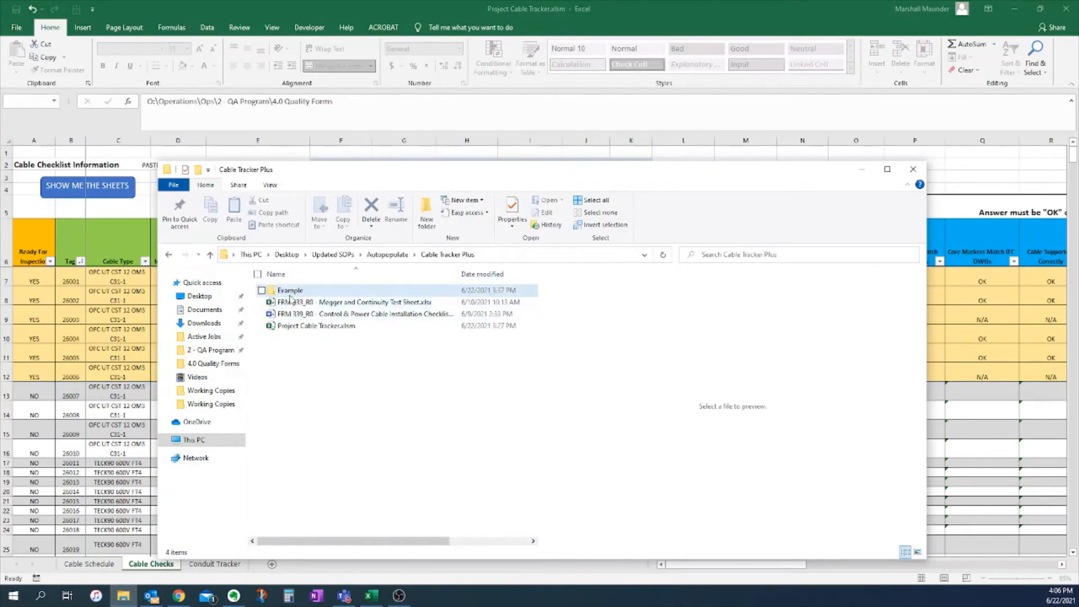
pyautogui.doubleClick(290, 292)
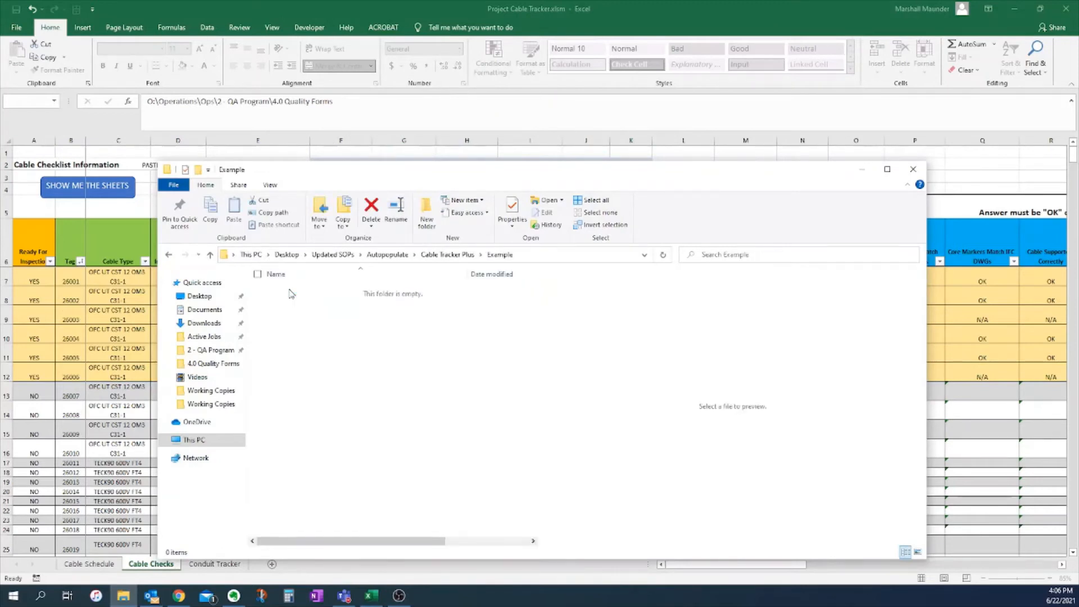
pyautogui.click(556, 254)
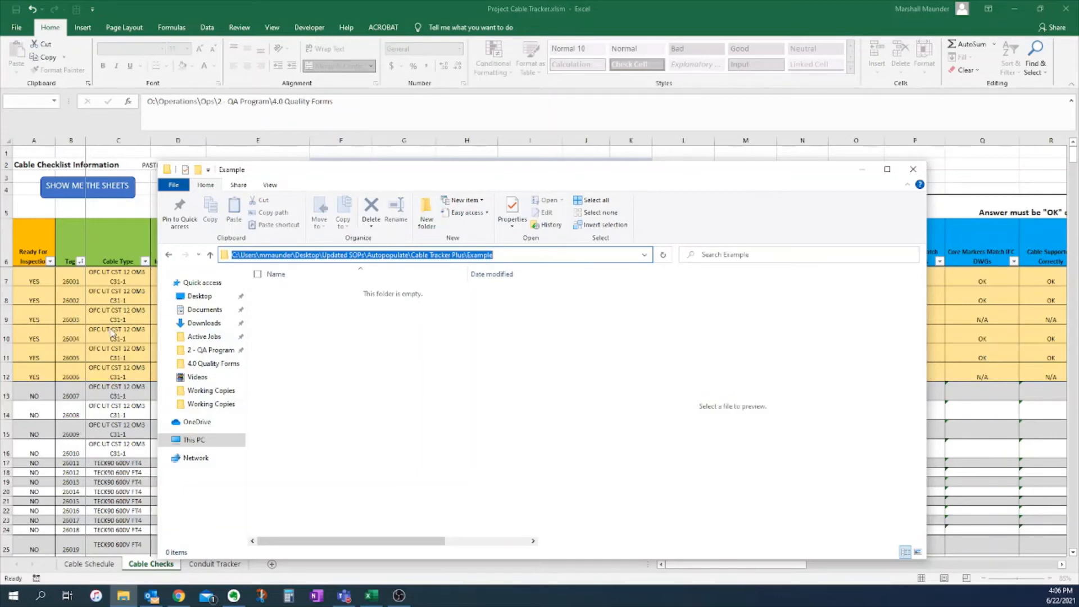
pyautogui.click(862, 169)
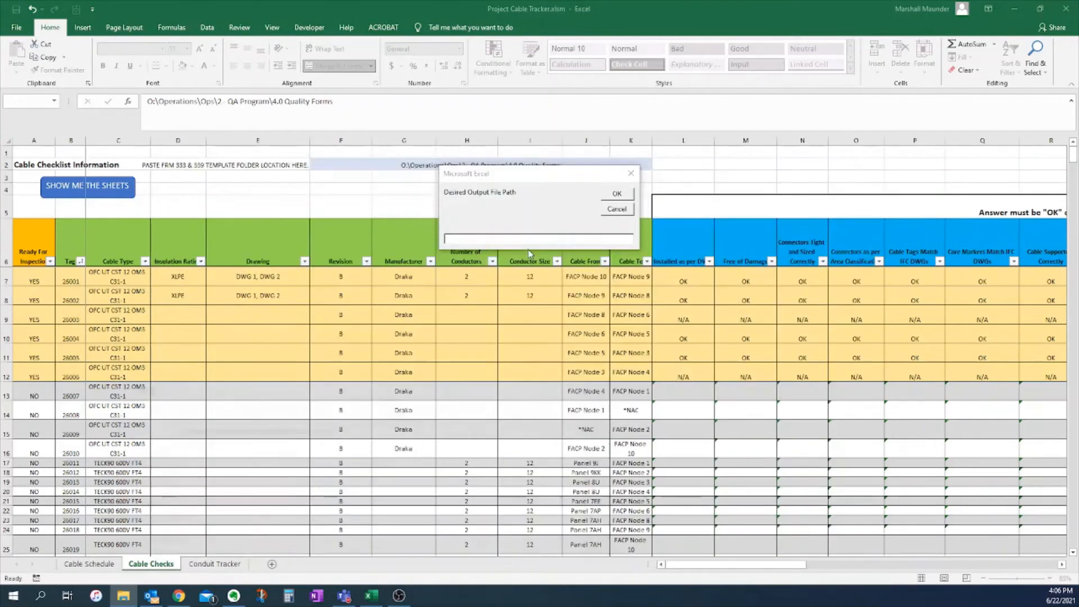
# - Enter the copied Example folder path as the desired output file path and generate the FRM 333 sheets
pyautogui.write('O:\\Operations\\Ops\\2 - QA Program\\4.0 Quality Forms')
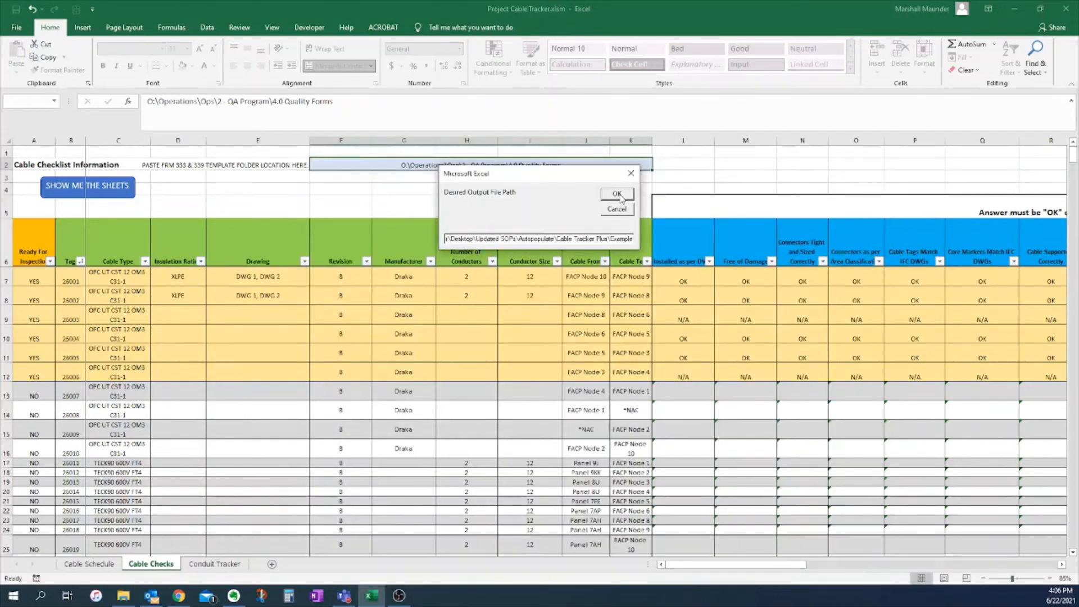
pyautogui.click(617, 193)
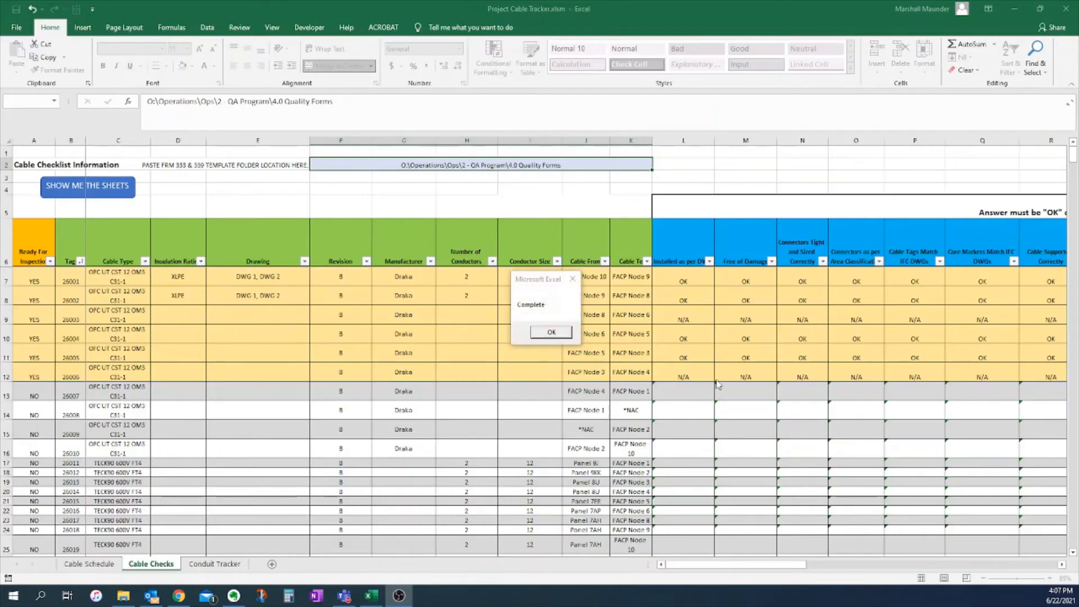
pyautogui.click(550, 331)
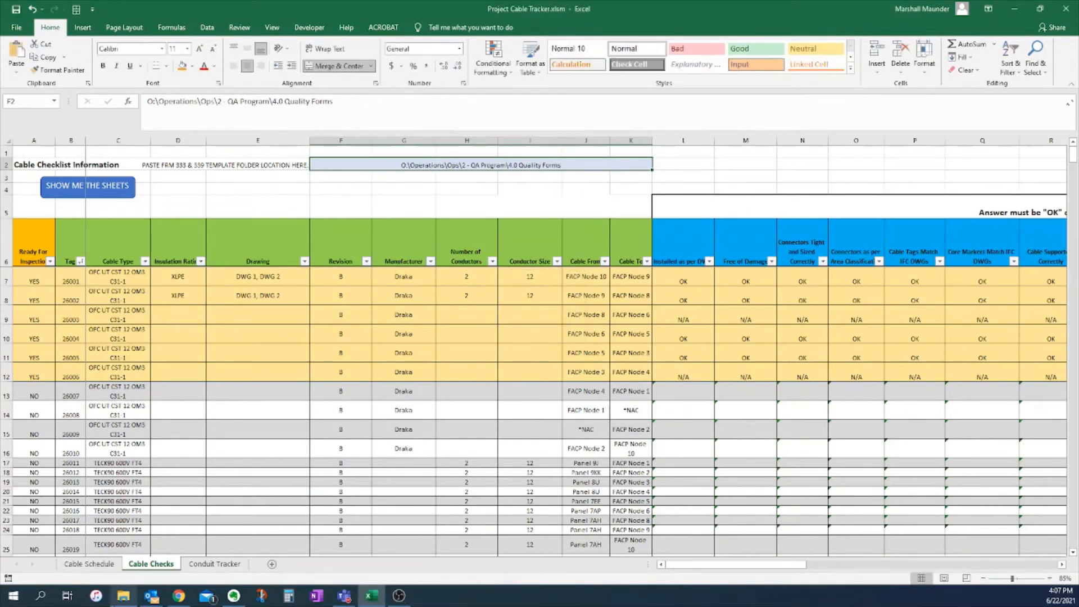
# - Open 1844-333 26001.pdf from the Example folder, review the Megger / Continuity Test Sheet, and close it
pyautogui.click(122, 597)
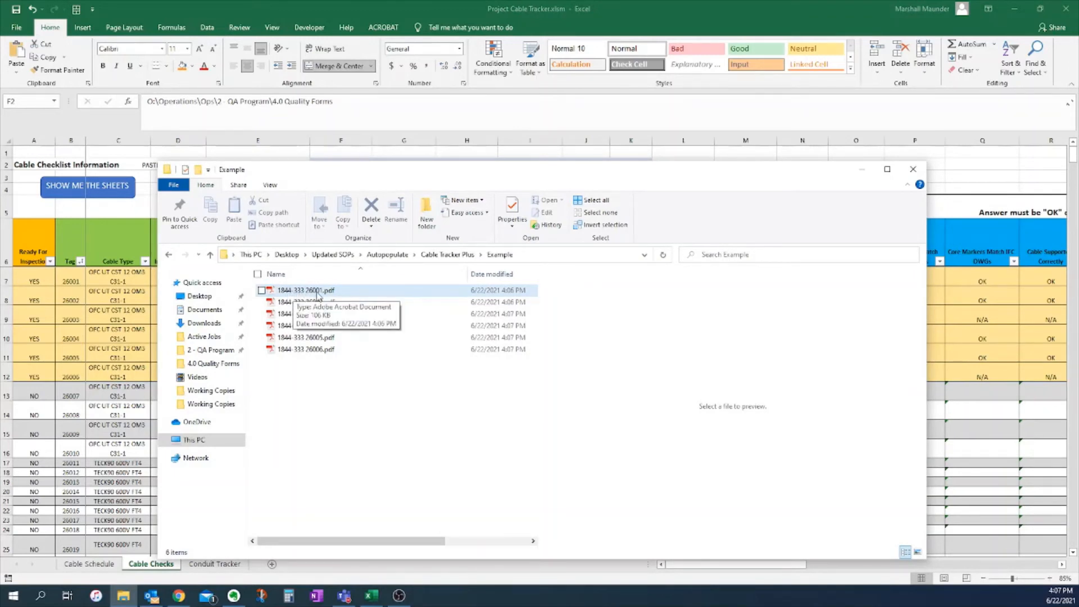
pyautogui.click(296, 291)
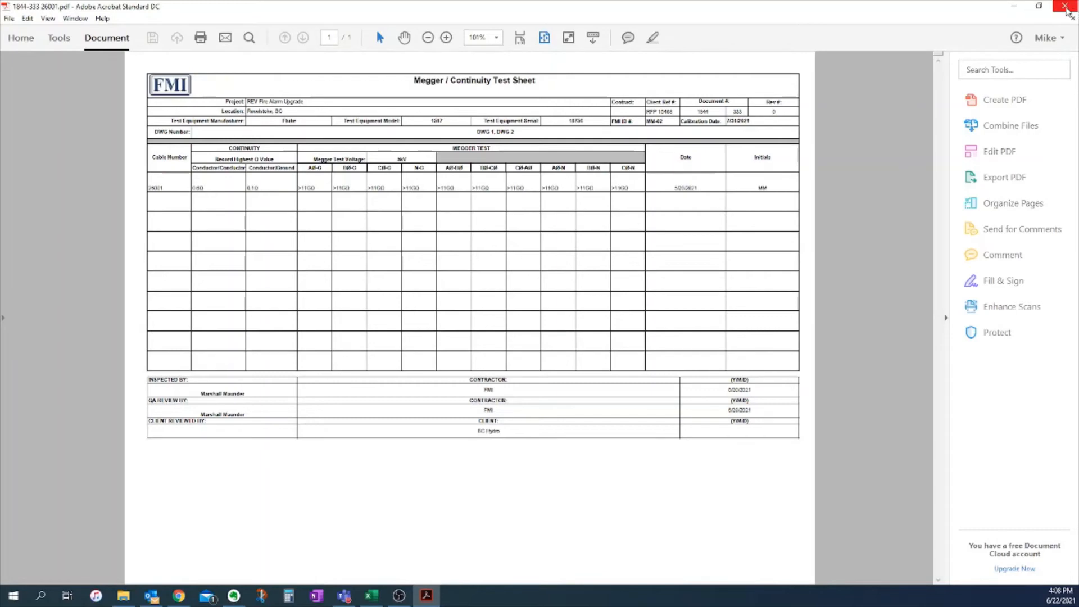
pyautogui.click(1066, 8)
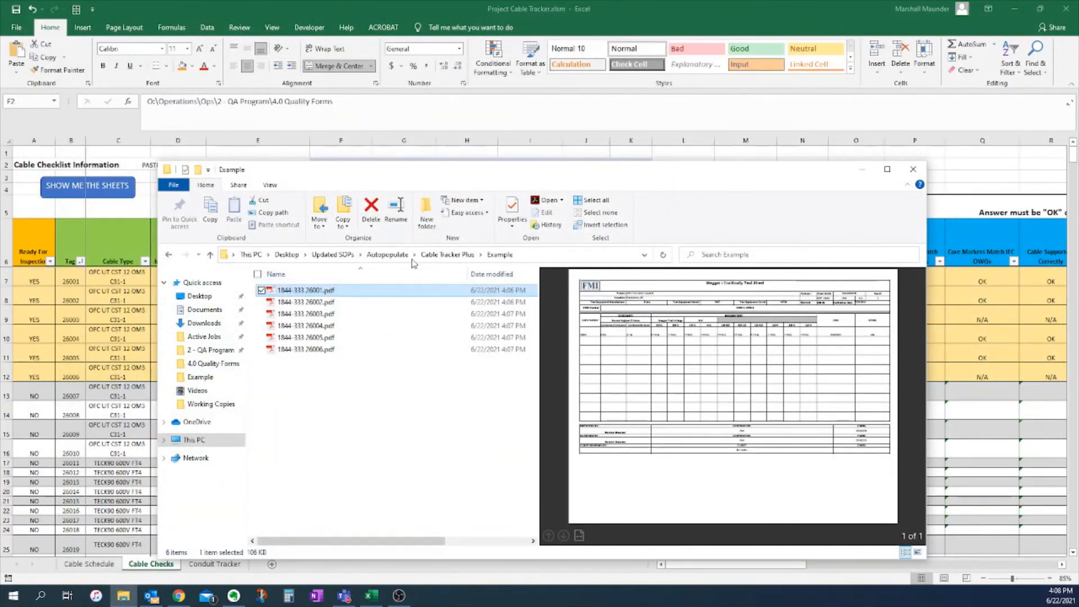
# - Return to the Cable Checks sheet, run the SHOW ME THE SHEETS macro and choose option 2, FRM 339 Control/Power Cable Installation Checklist
pyautogui.click(117, 336)
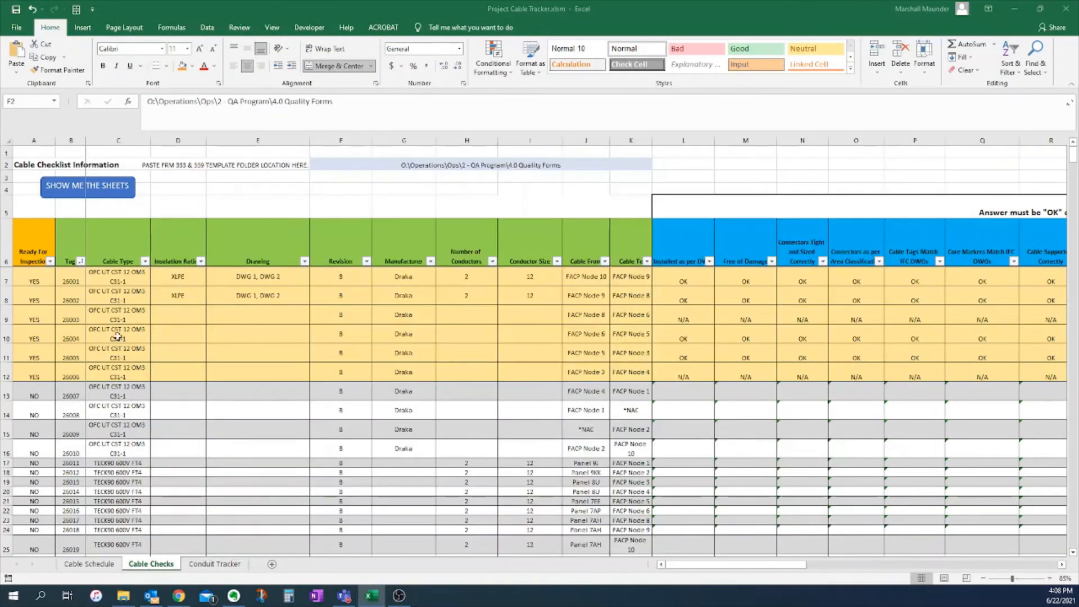
pyautogui.click(105, 192)
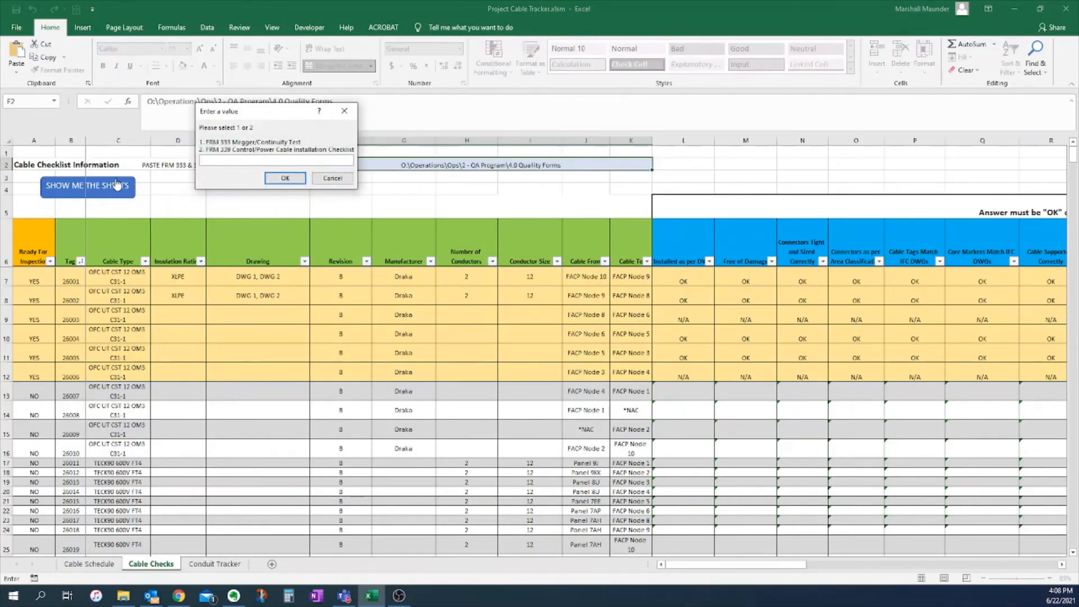
pyautogui.write('1')
pyautogui.click(285, 178)
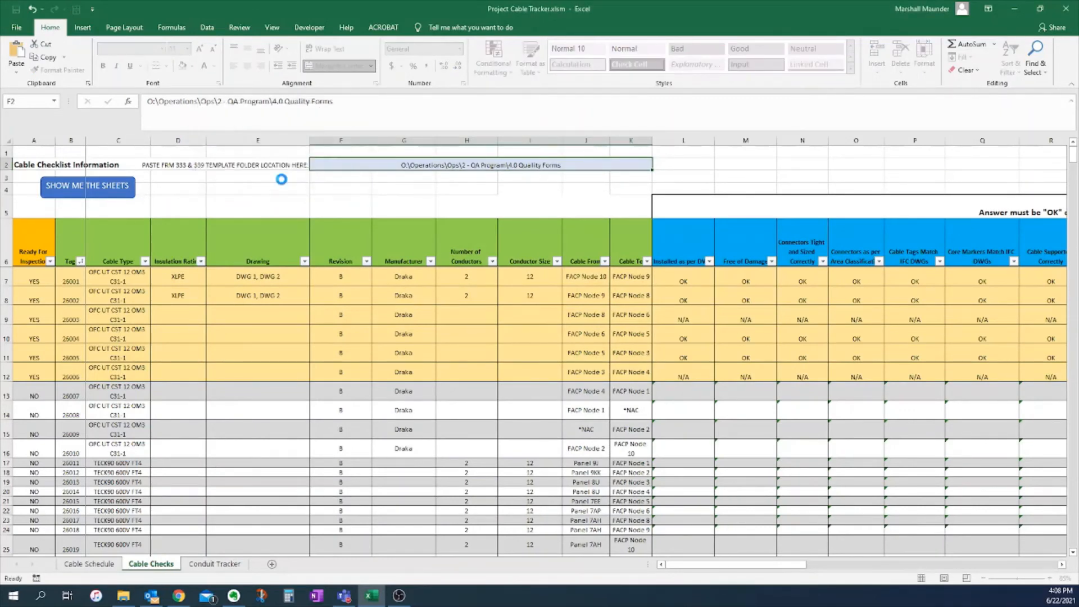
# - Generate the FRM 339 checklists for data rows 7 to 12, using the Example folder path as the output location
pyautogui.click(616, 193)
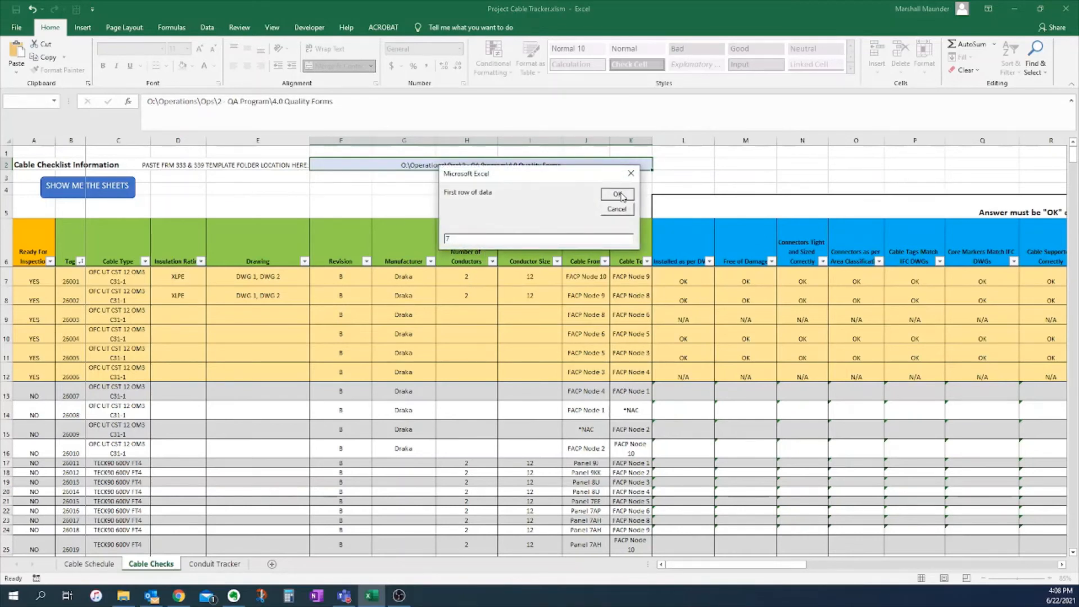
pyautogui.write('12')
pyautogui.click(618, 193)
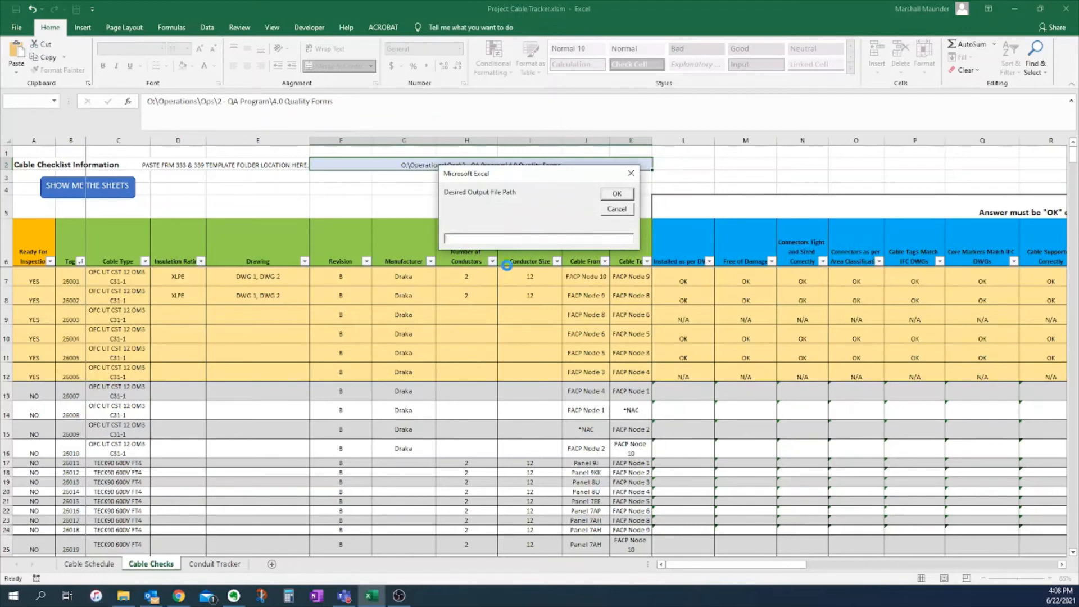
pyautogui.hotkey('ctrl', 'v')
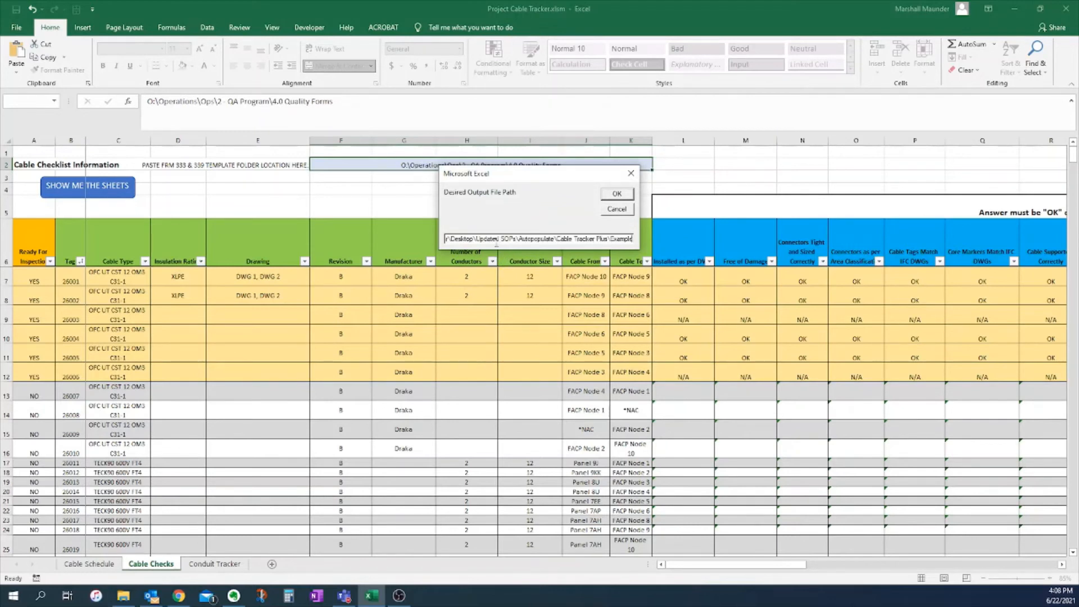
pyautogui.click(617, 194)
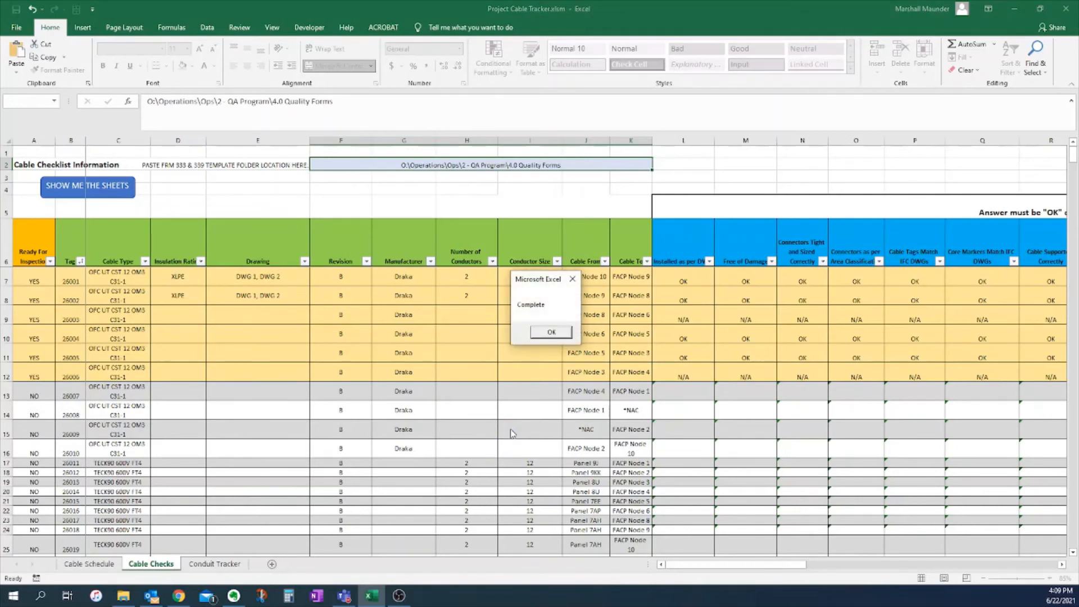
pyautogui.click(553, 332)
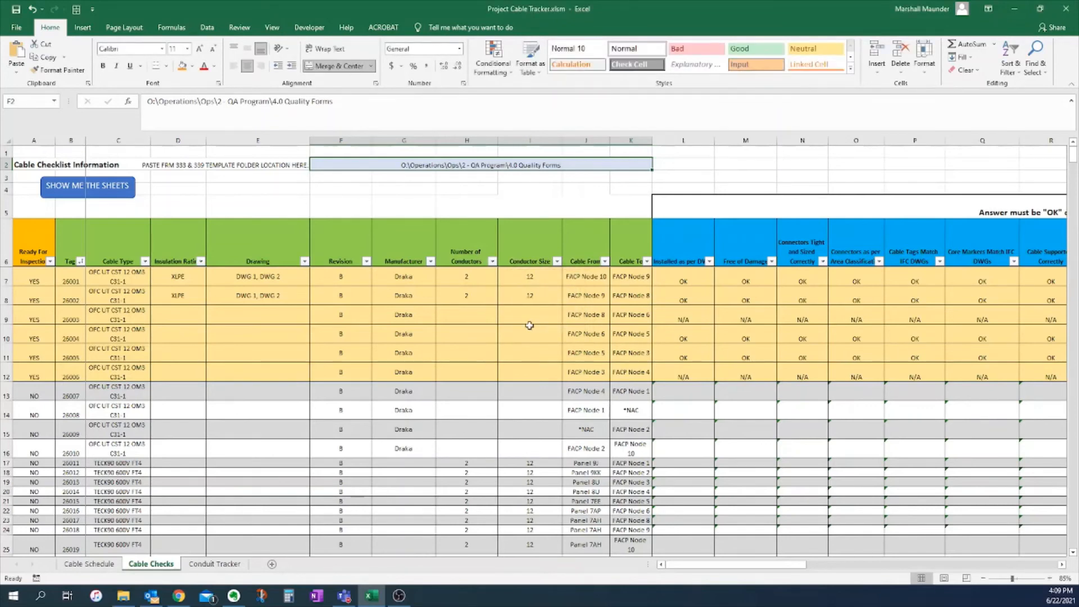
# - Preview 1844-339 26001.pdf in the Example folder and examine its cable details, operation checks, remarks and sign-off
pyautogui.click(124, 596)
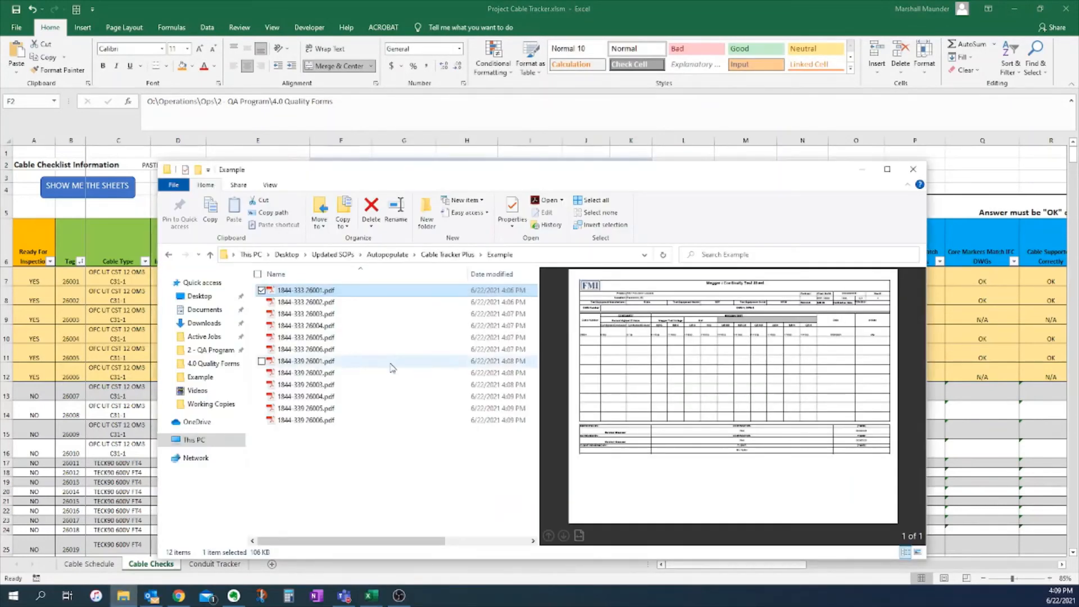
pyautogui.click(298, 364)
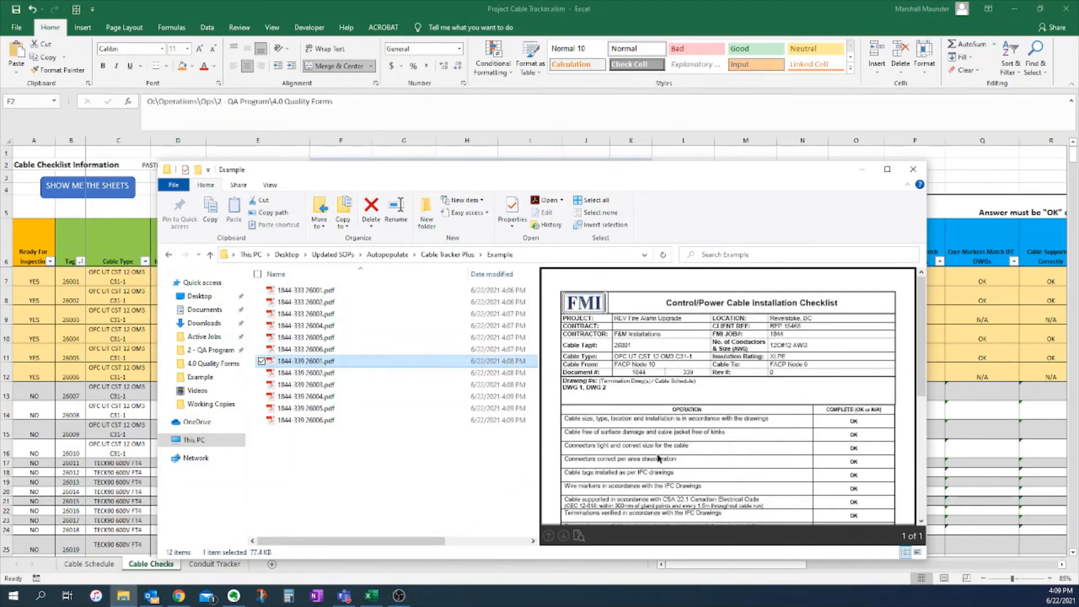
pyautogui.scroll(-3, 659, 458)
pyautogui.scroll(3, 657, 454)
pyautogui.scroll(-3, 620, 445)
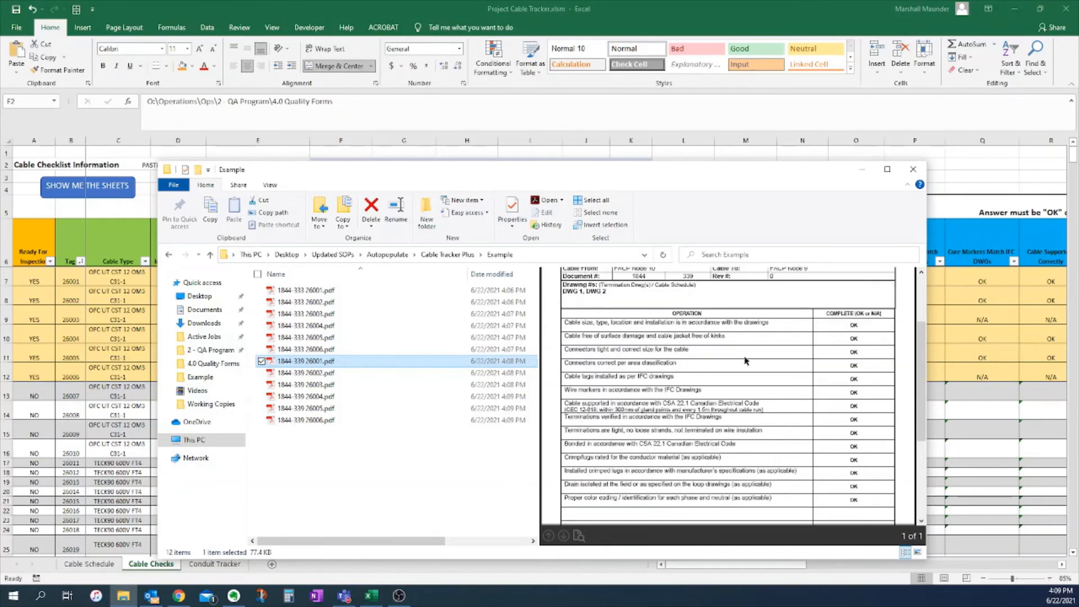
pyautogui.scroll(-5, 827, 466)
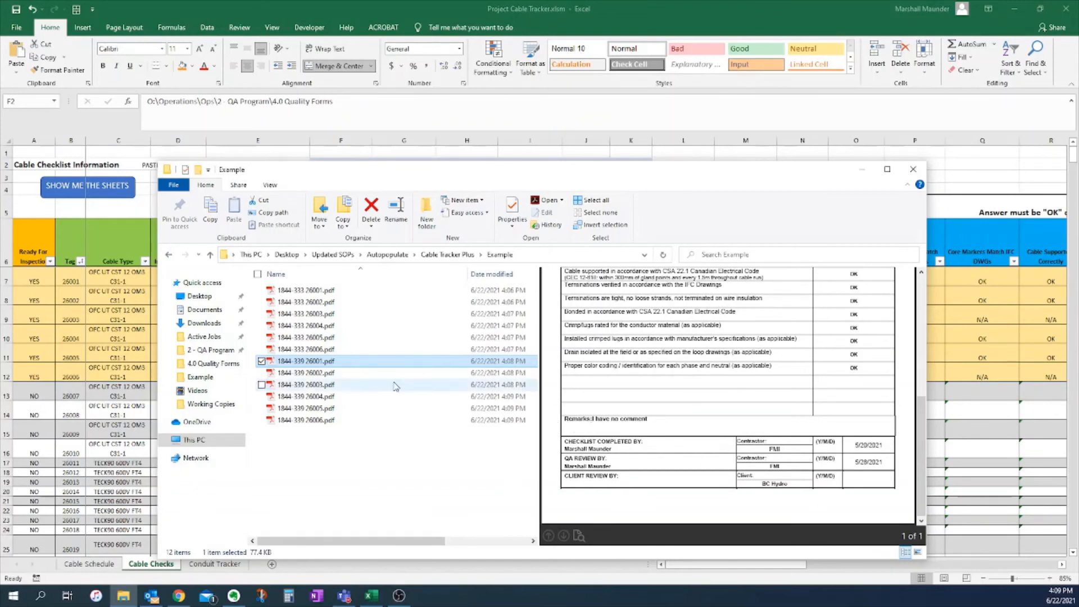
# - Preview 1844-339 26003.pdf and examine its header fields, operation checks, remarks and sign-off section
pyautogui.click(289, 385)
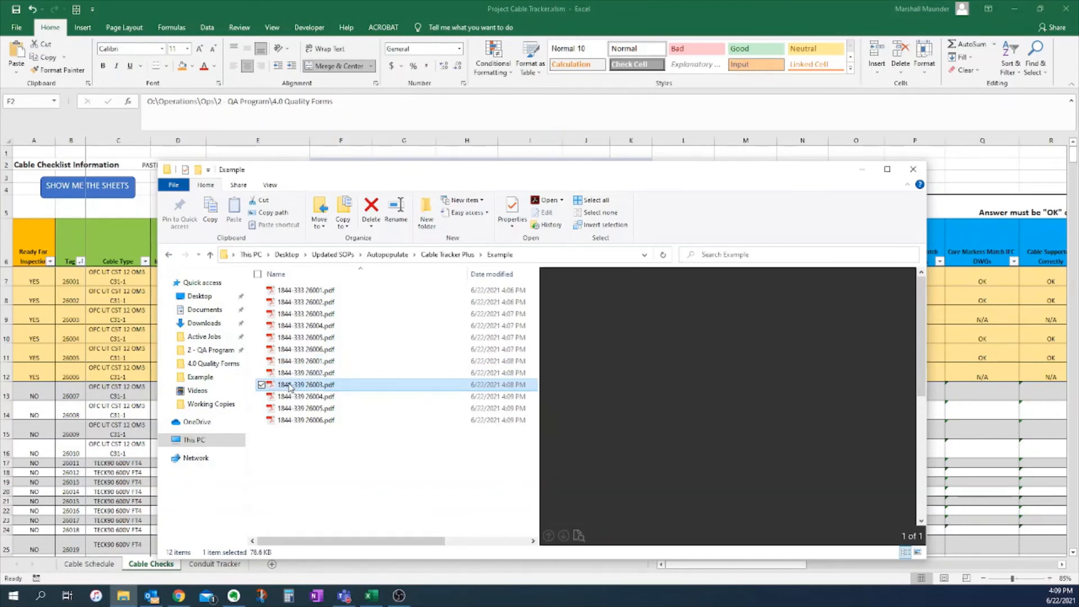
pyautogui.scroll(-5, 865, 449)
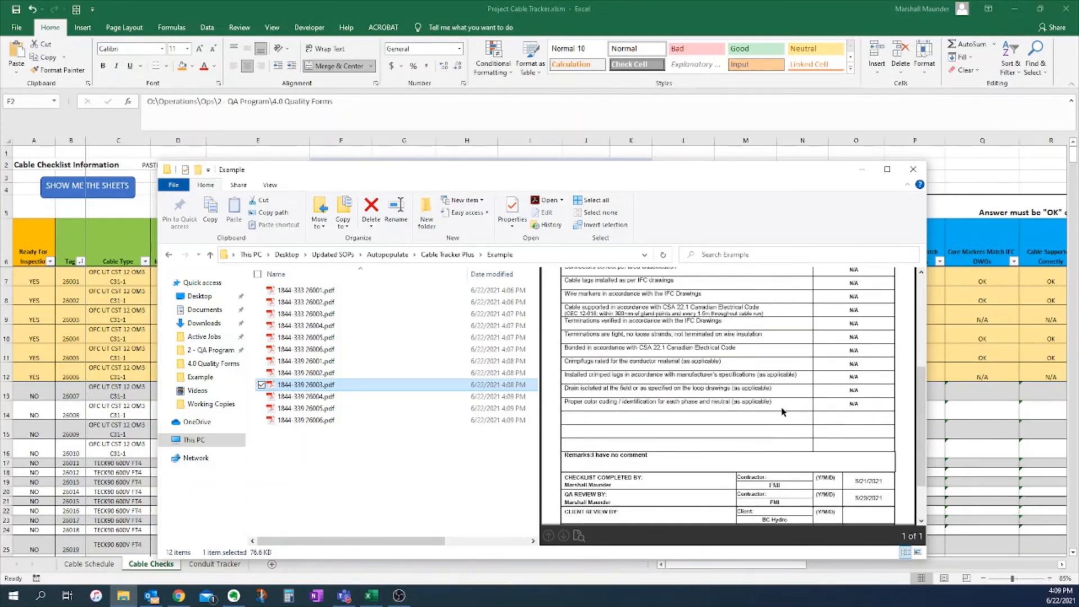
pyautogui.scroll(-1, 783, 412)
pyautogui.scroll(6, 712, 448)
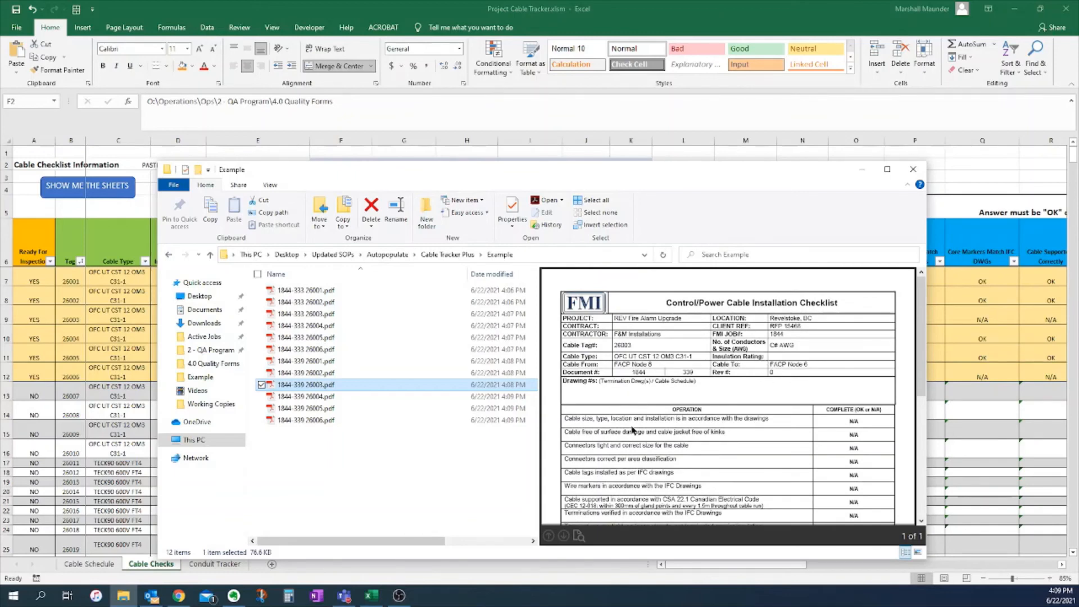
pyautogui.scroll(-6, 632, 430)
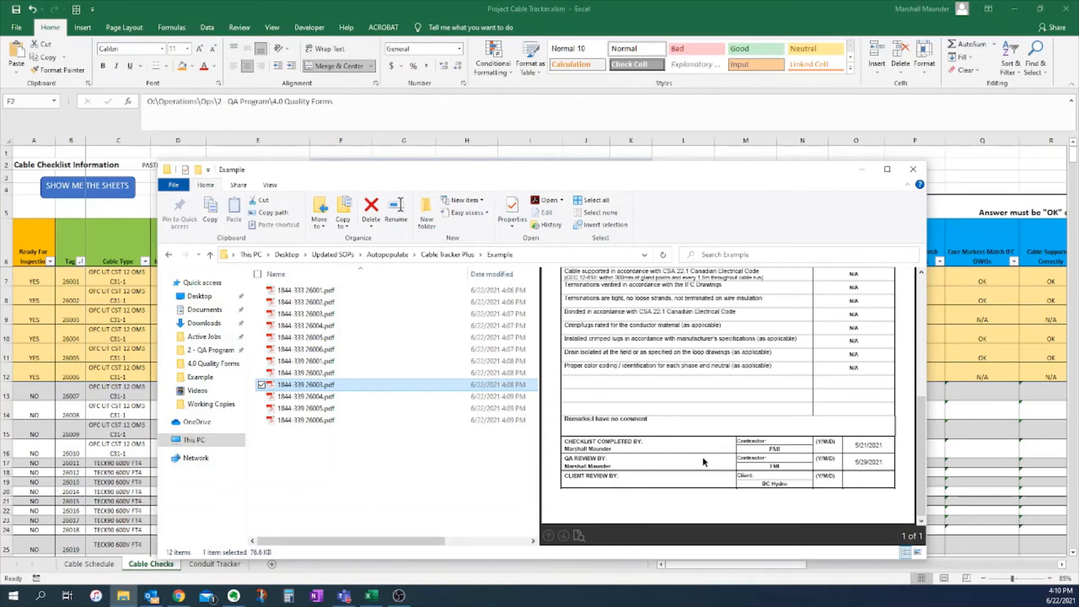
pyautogui.scroll(10, 709, 468)
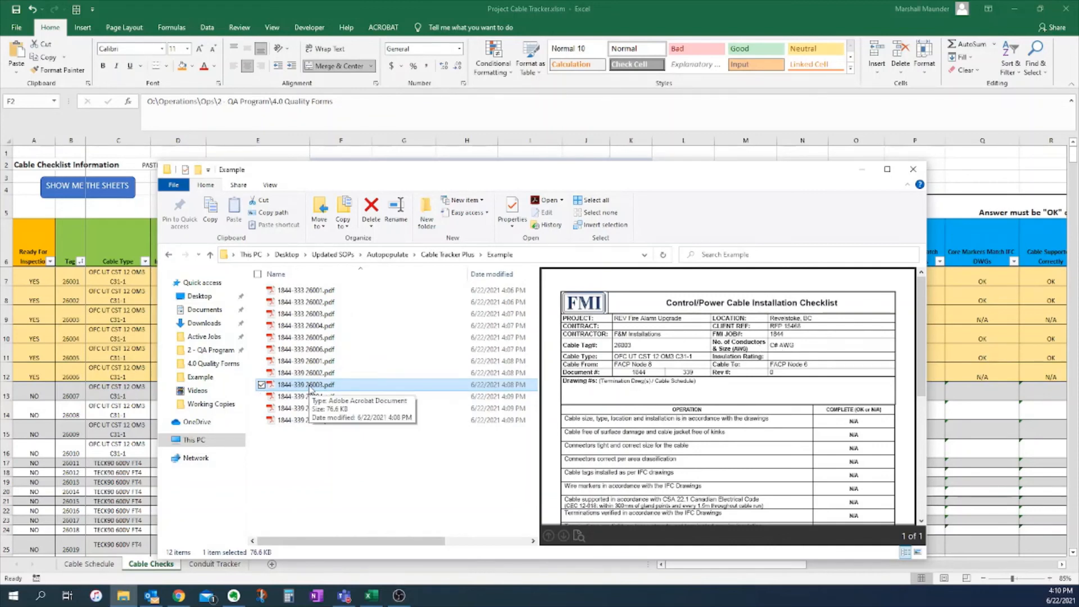
# - Return to the Cable Checks sheet and inspect the insulation rating cell for cable 26003 and the revision cell for cable 26005
pyautogui.click(107, 318)
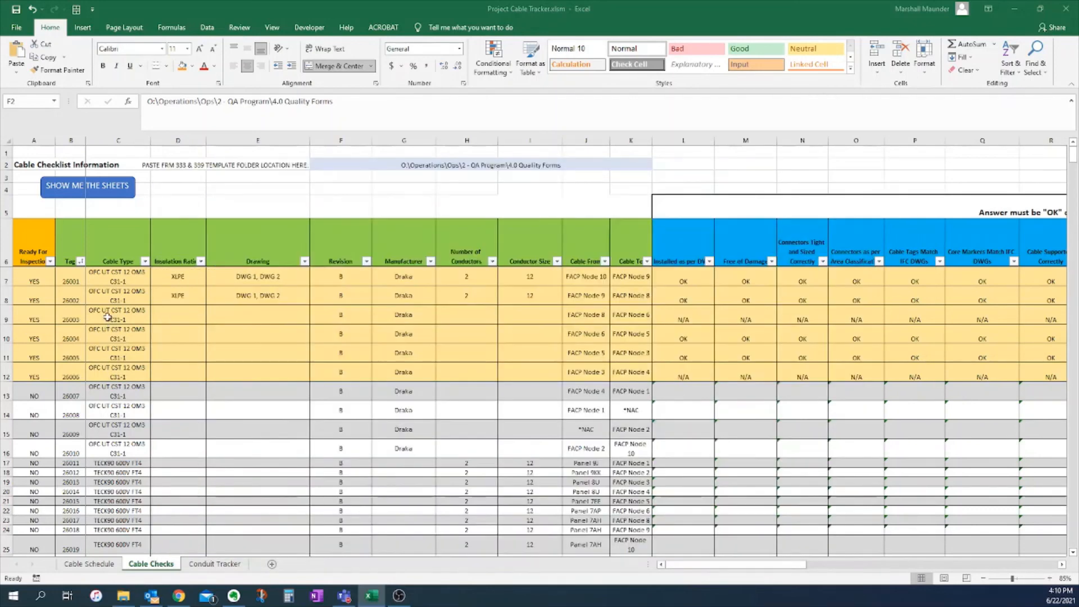
pyautogui.click(107, 319)
pyautogui.click(169, 314)
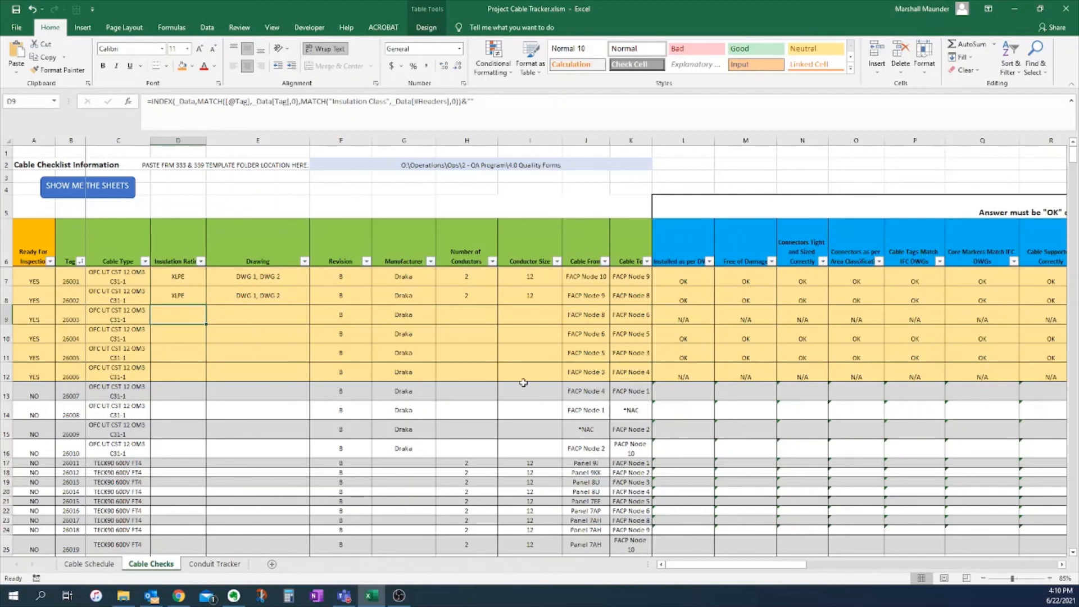
pyautogui.click(316, 355)
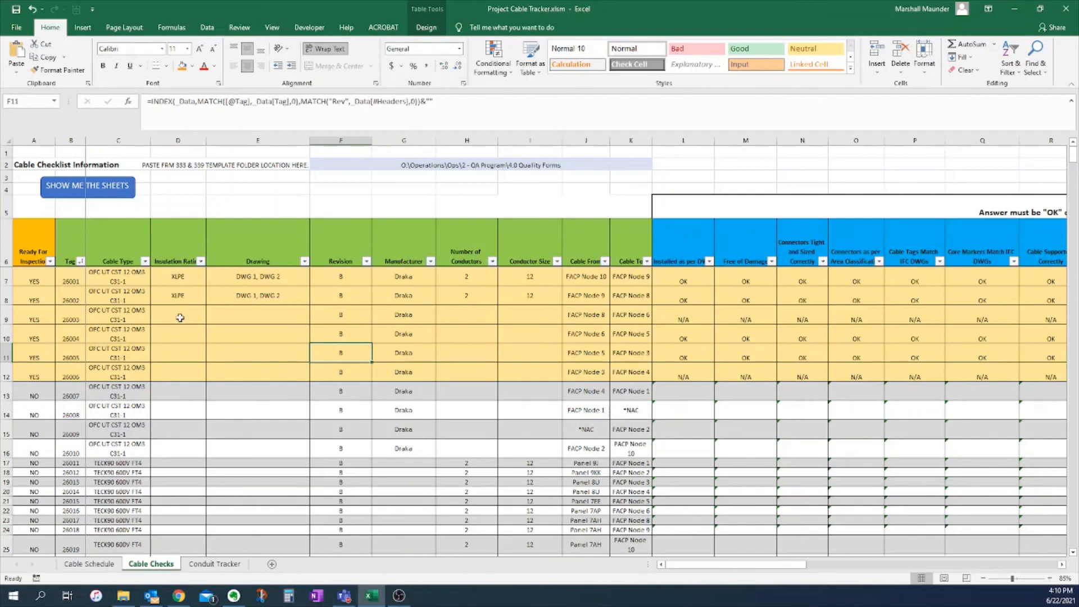
# - View the Conduit Tracker sheet and return to the first columns of the Cable Schedule sheet
pyautogui.click(219, 564)
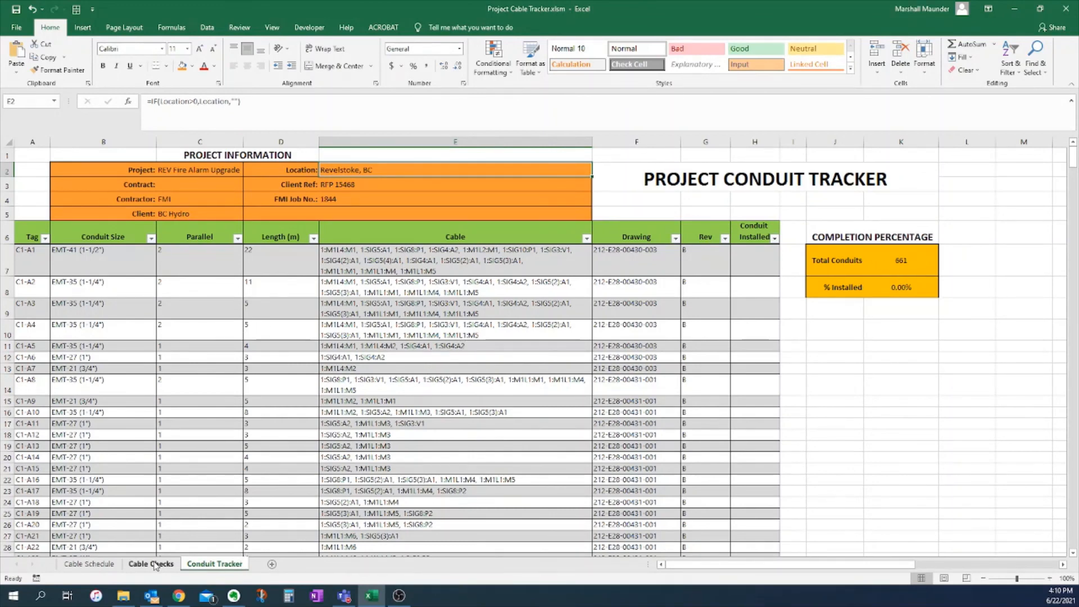
pyautogui.click(95, 564)
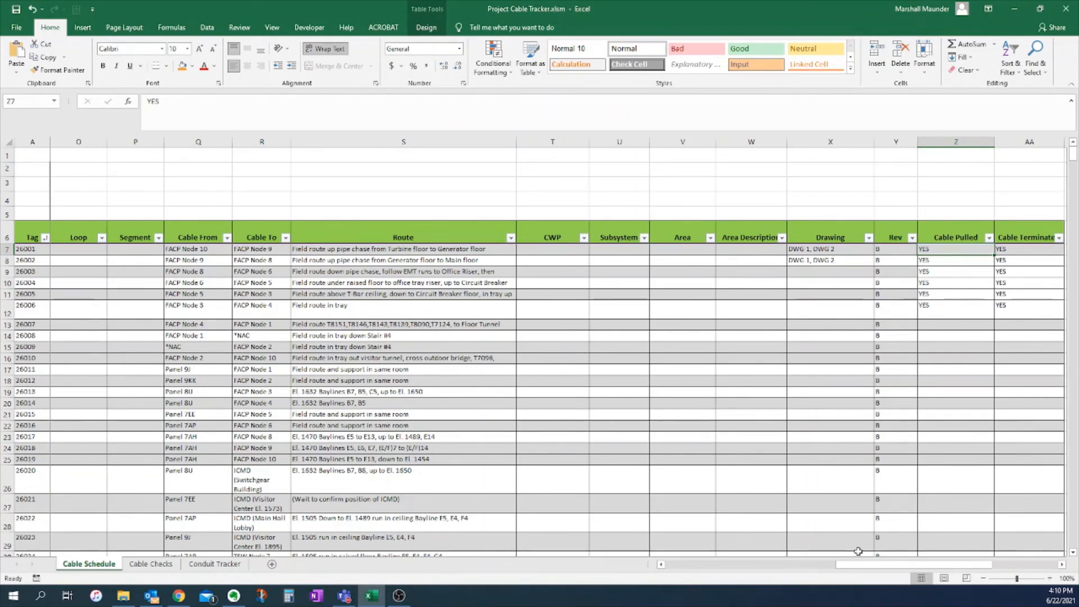
pyautogui.moveTo(885, 571); pyautogui.dragTo(668, 570)
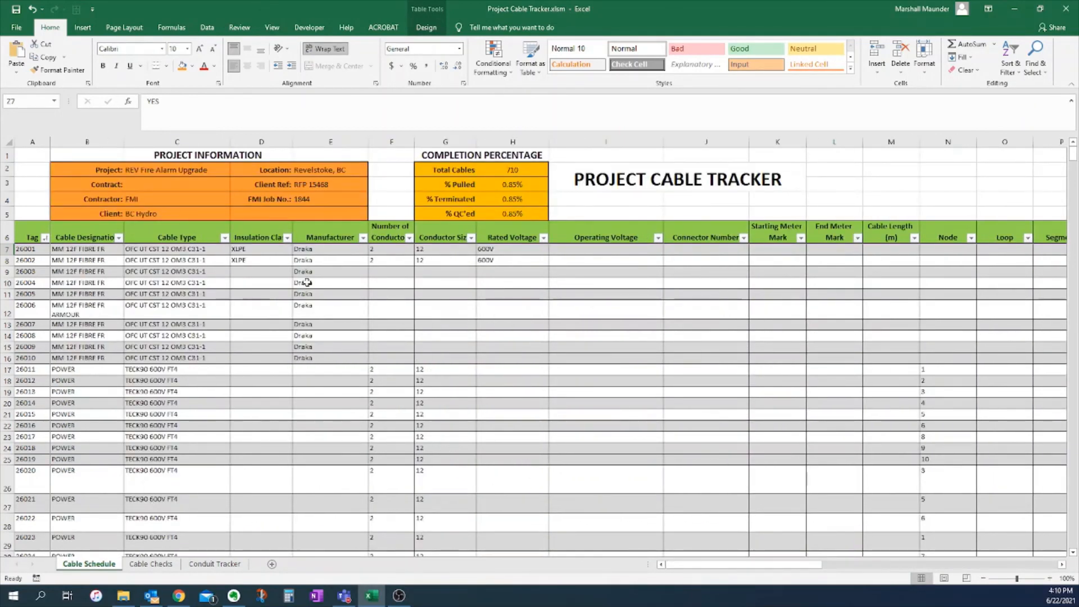